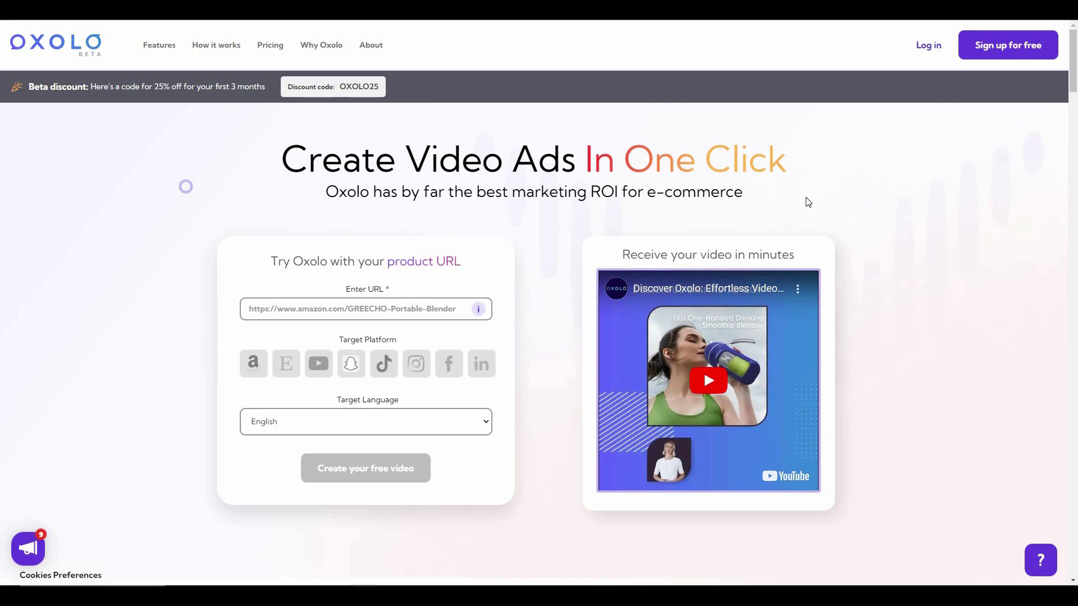
- Highlight the 'Create Video Ads In One Click' headline, then select the product URL field
triple_click(800, 173)
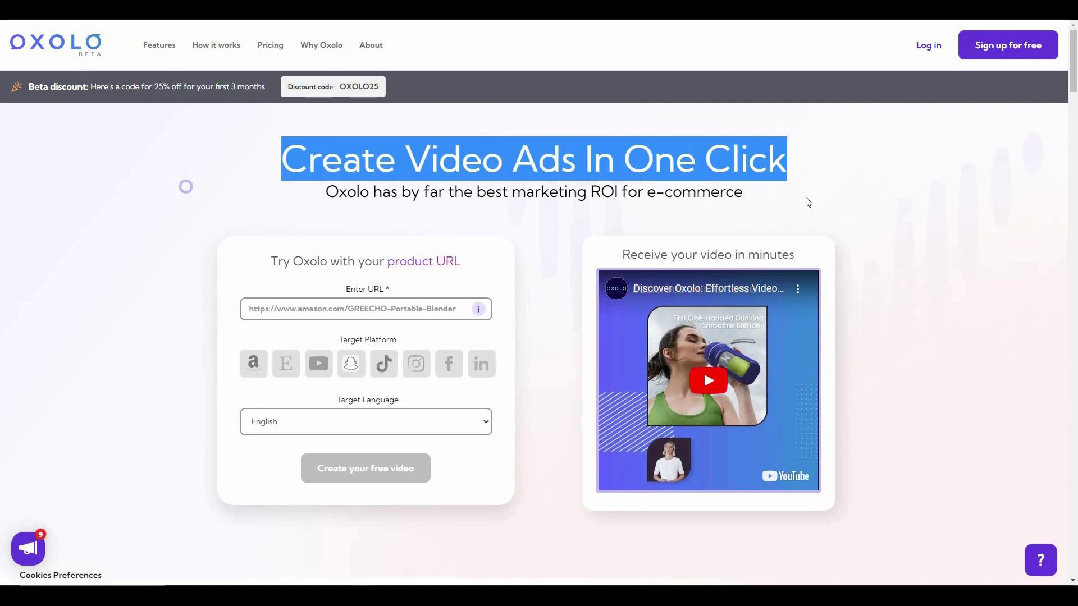
click(550, 340)
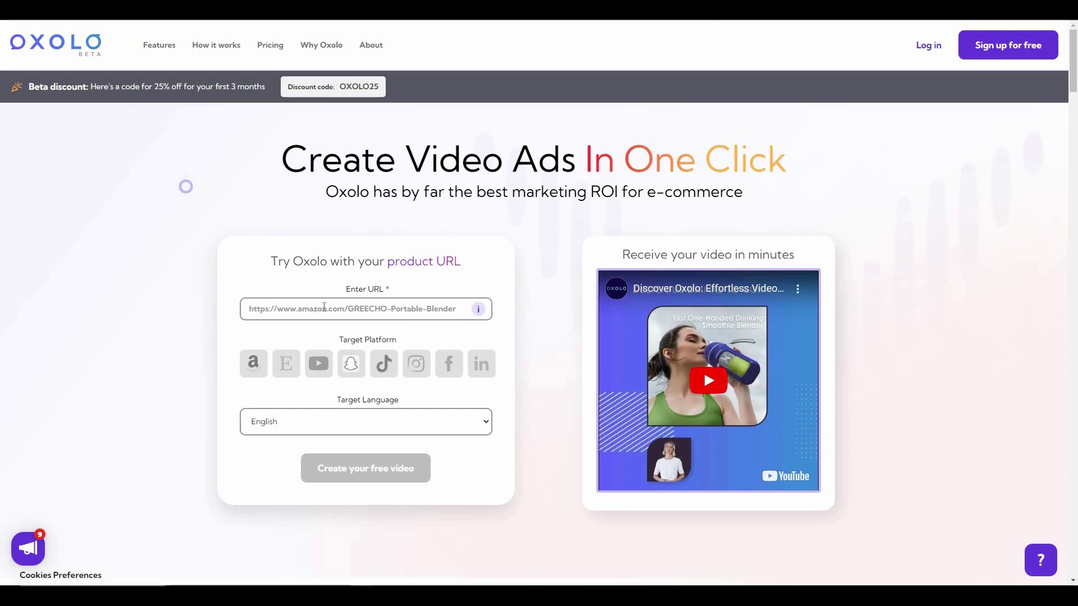
click(323, 307)
scroll(488, 529, down, 3)
scroll(303, 354, down, 3)
scroll(278, 362, down, 3)
scroll(278, 362, down, 5)
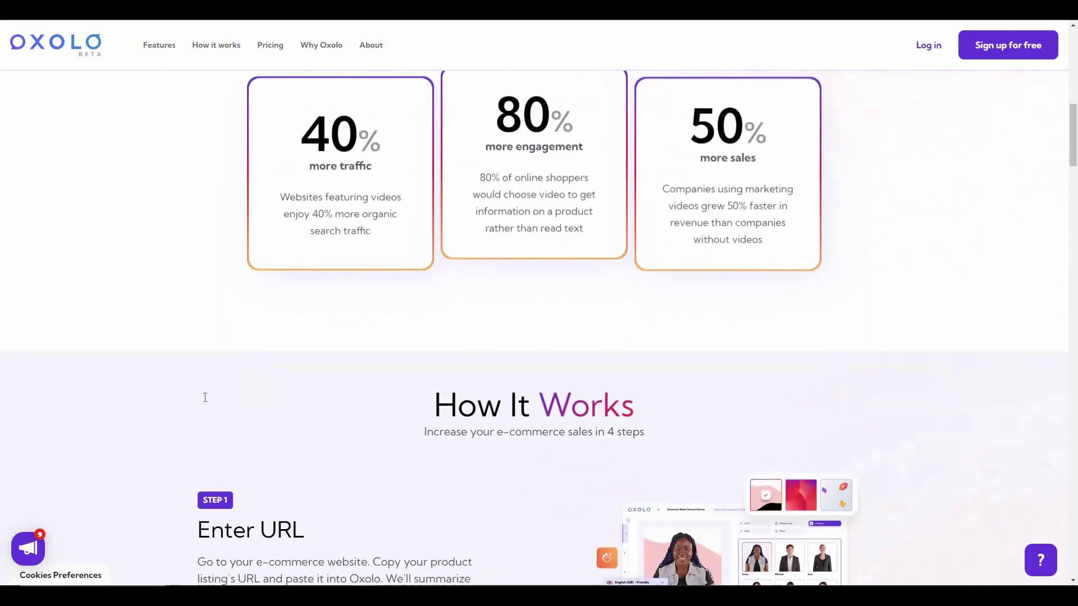
scroll(253, 379, down, 3)
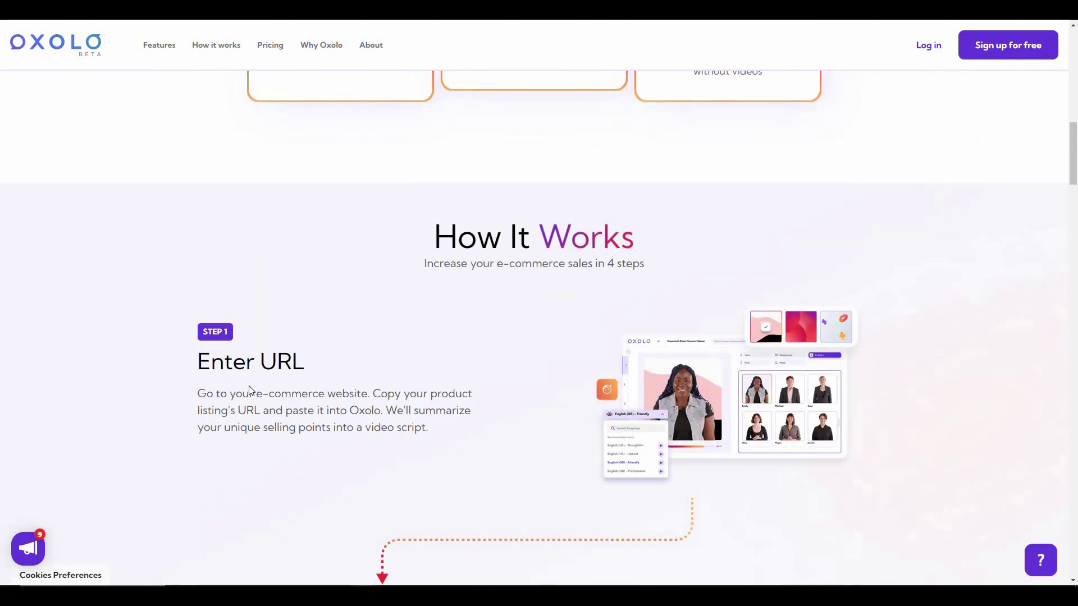
scroll(295, 399, down, 3)
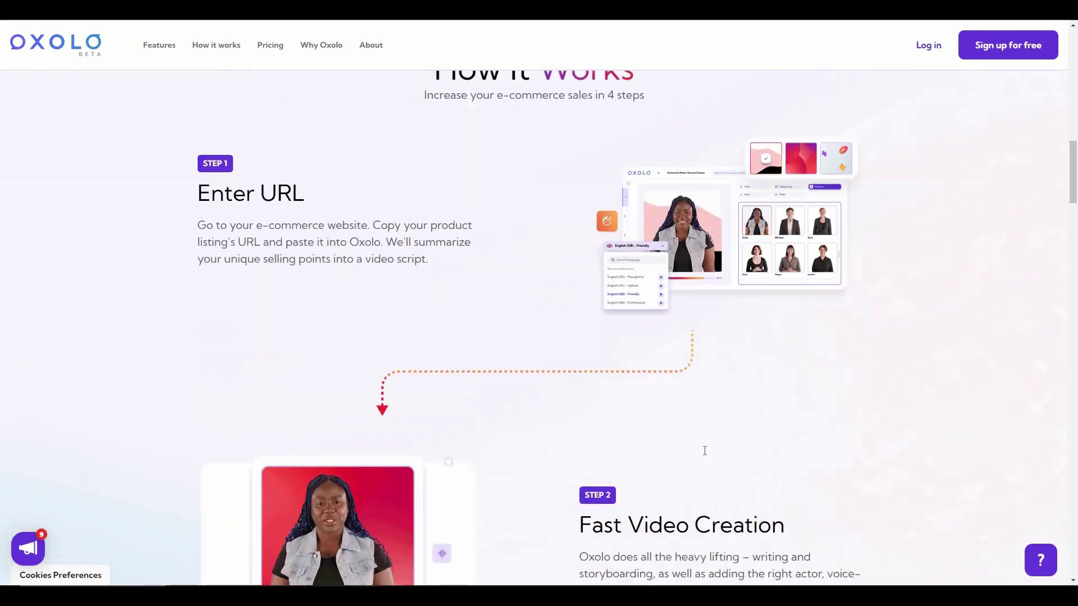
scroll(506, 422, down, 3)
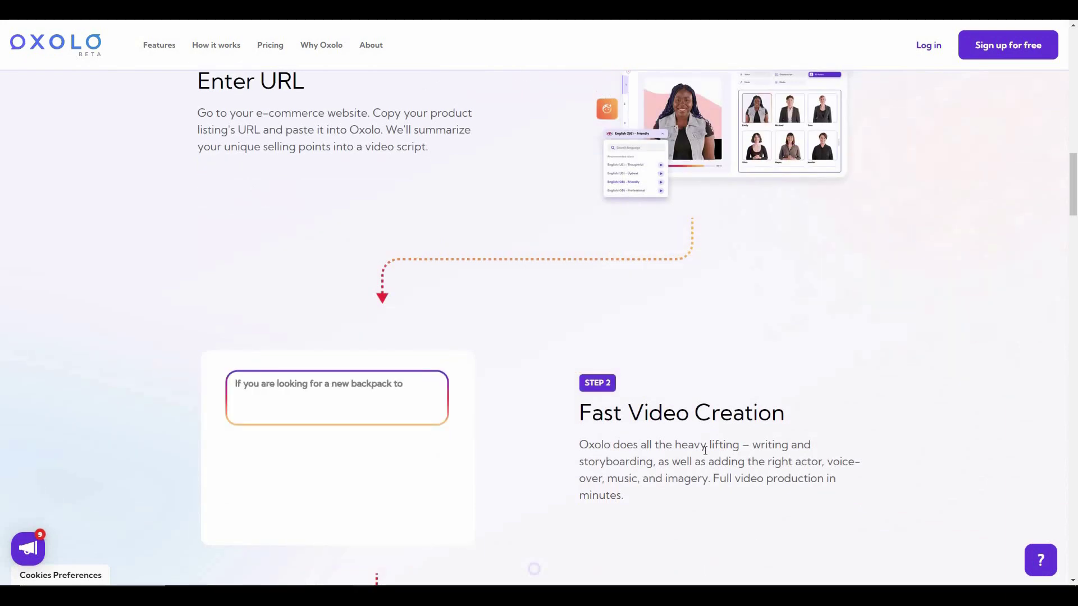
scroll(476, 467, down, 5)
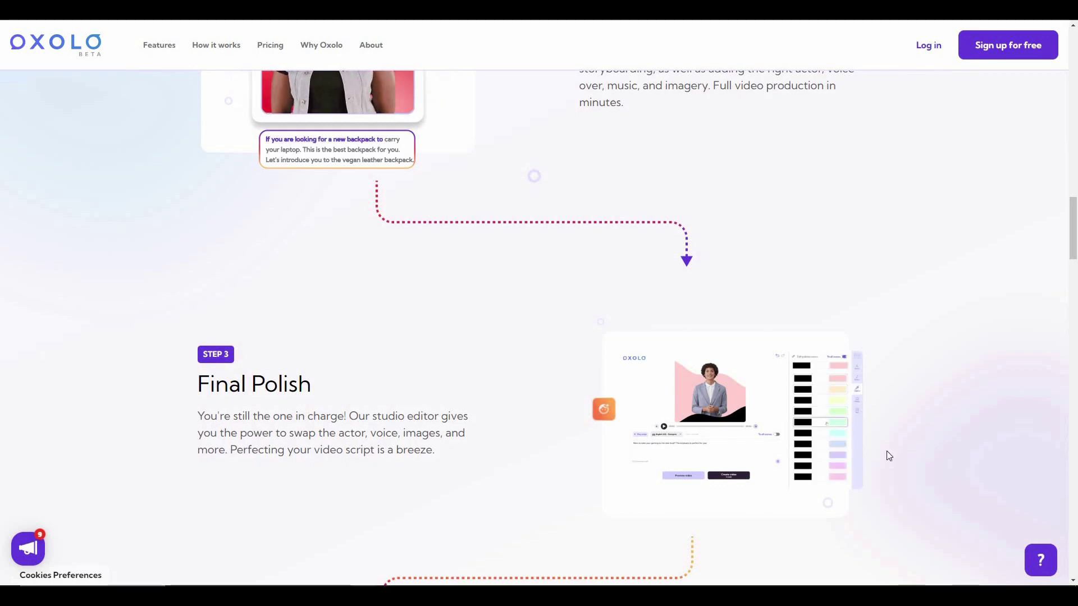
scroll(955, 424, down, 4)
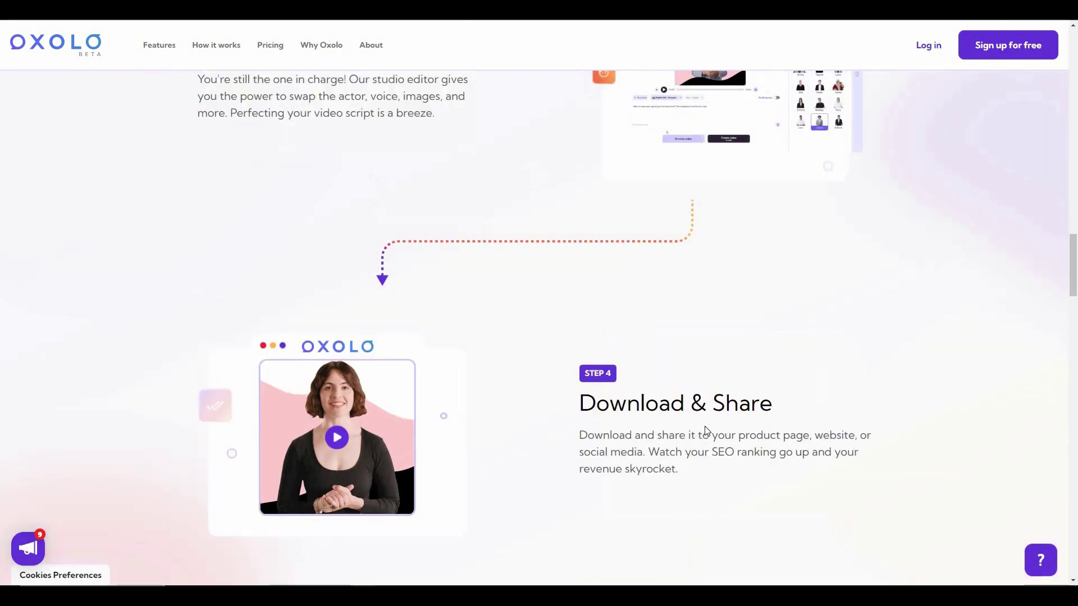
scroll(706, 431, down, 1)
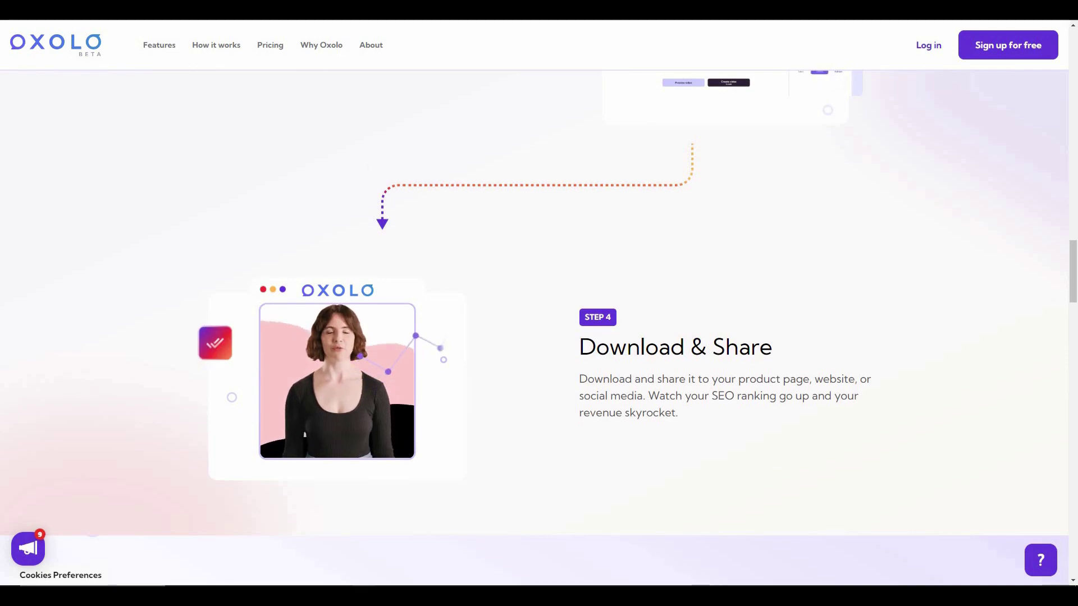
scroll(440, 350, up, 10)
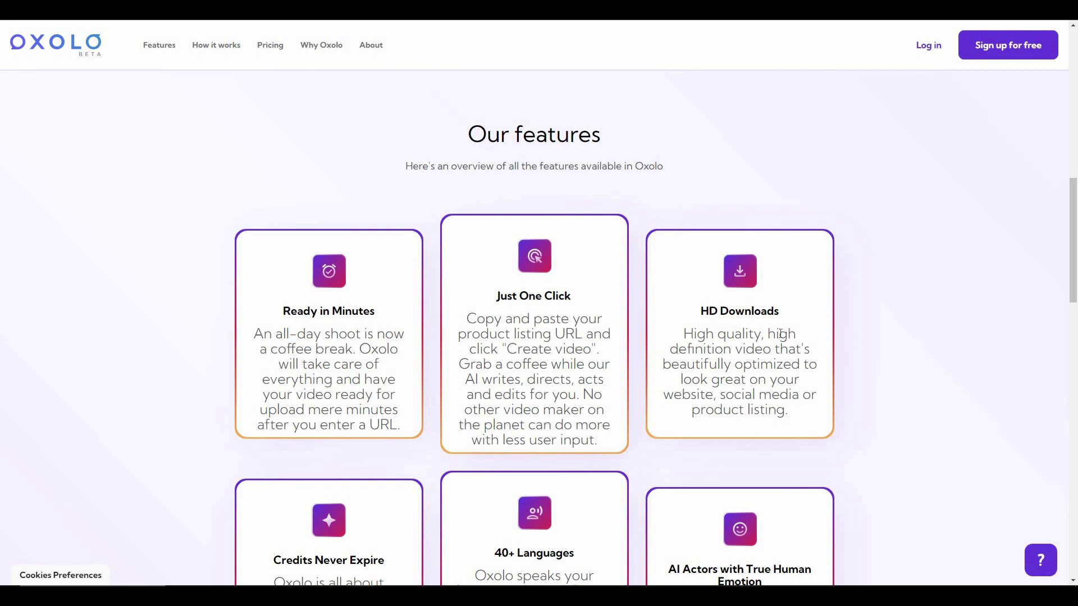
scroll(781, 334, down, 3)
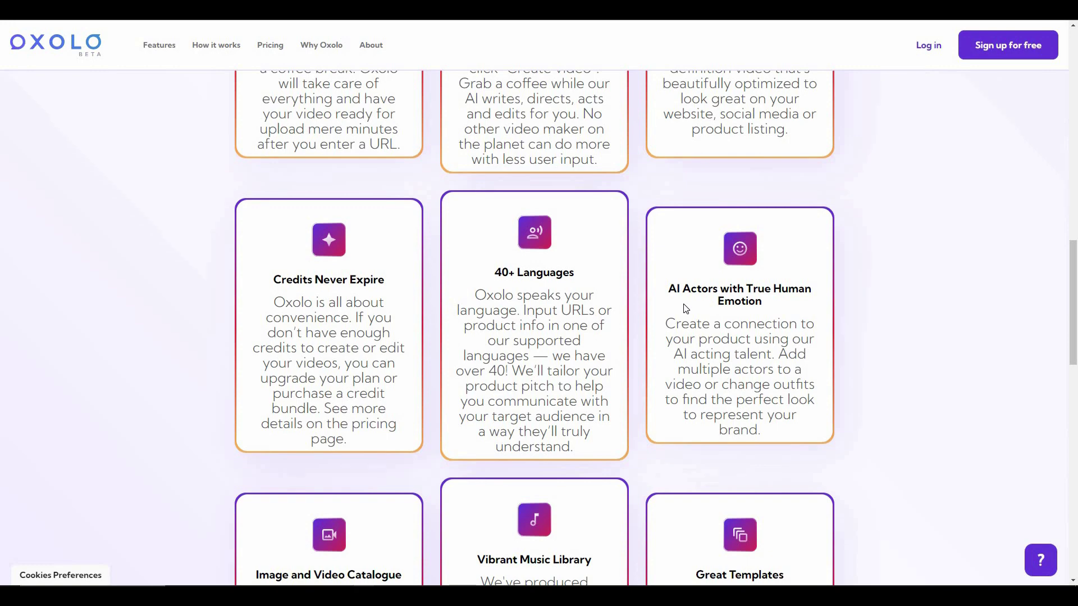
scroll(684, 309, down, 3)
scroll(789, 266, down, 2)
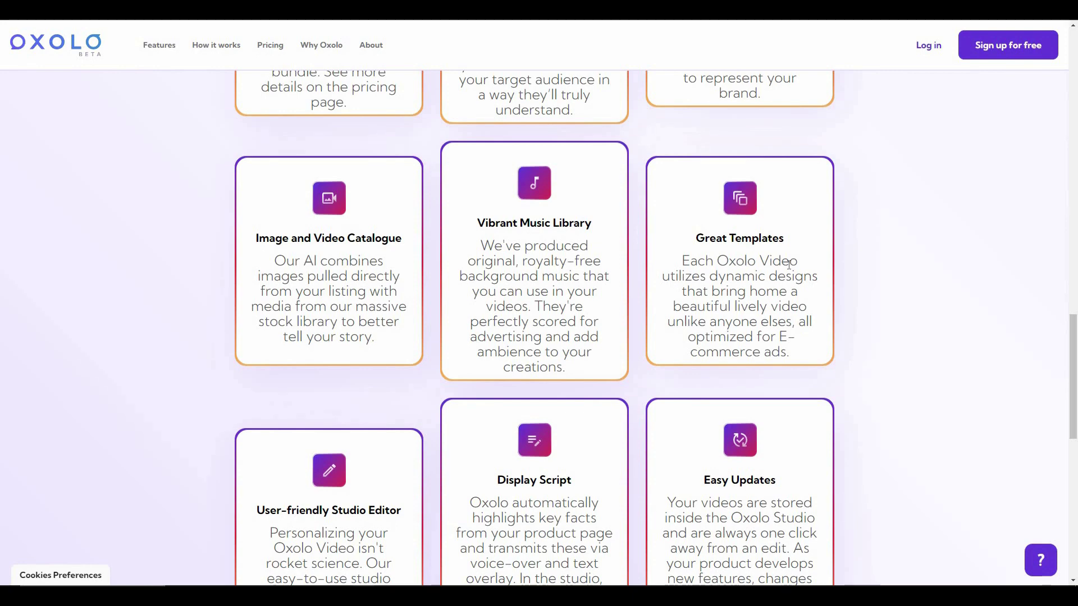
scroll(388, 322, down, 3)
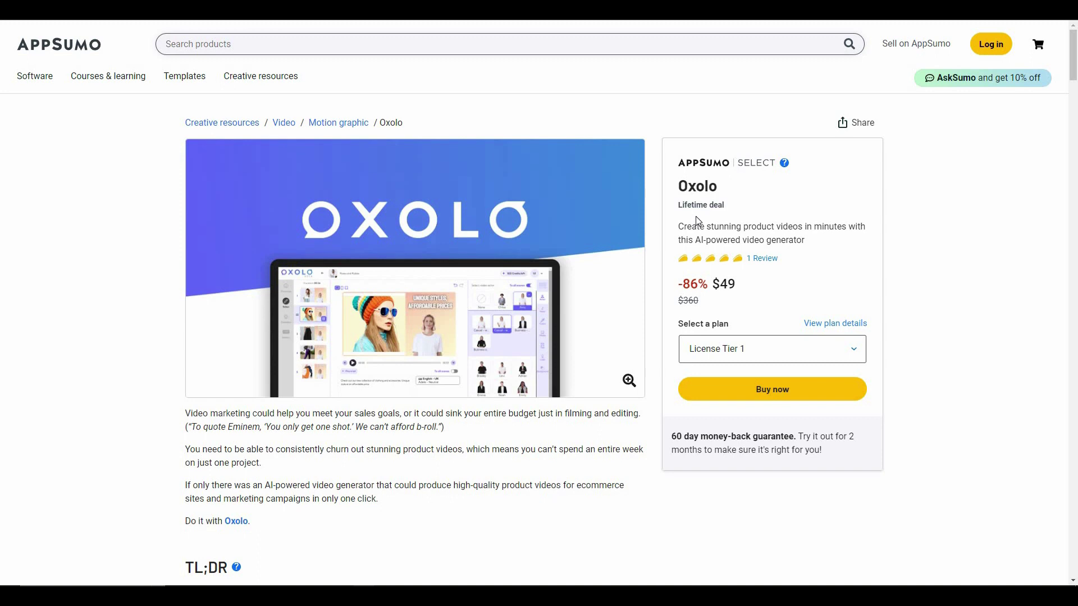
- Highlight the -86% discount on AppSumo's Oxolo deal, then deselect it
double_click(693, 284)
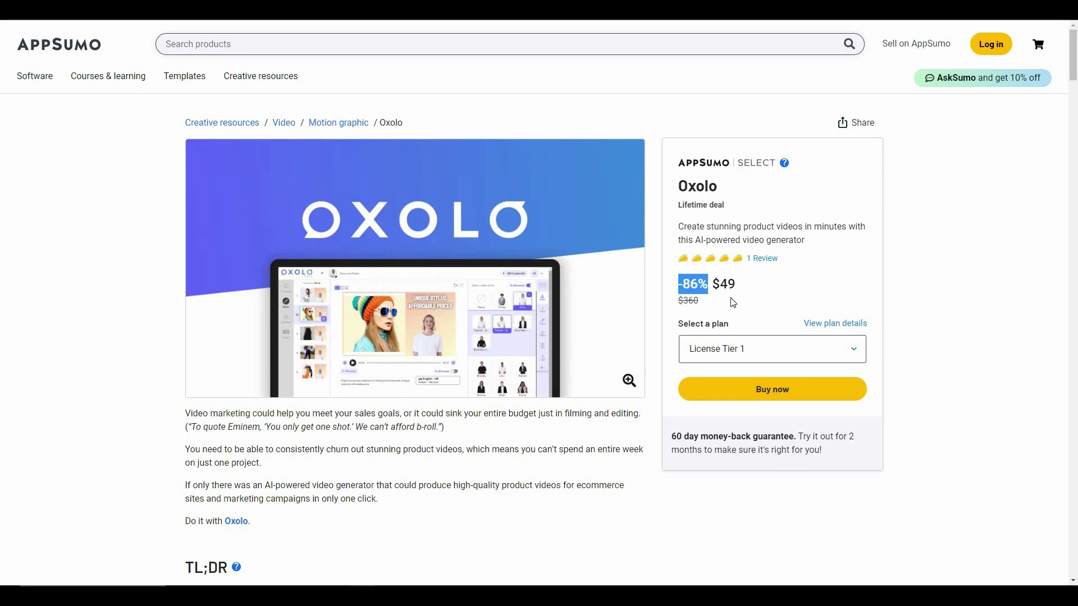
click(731, 302)
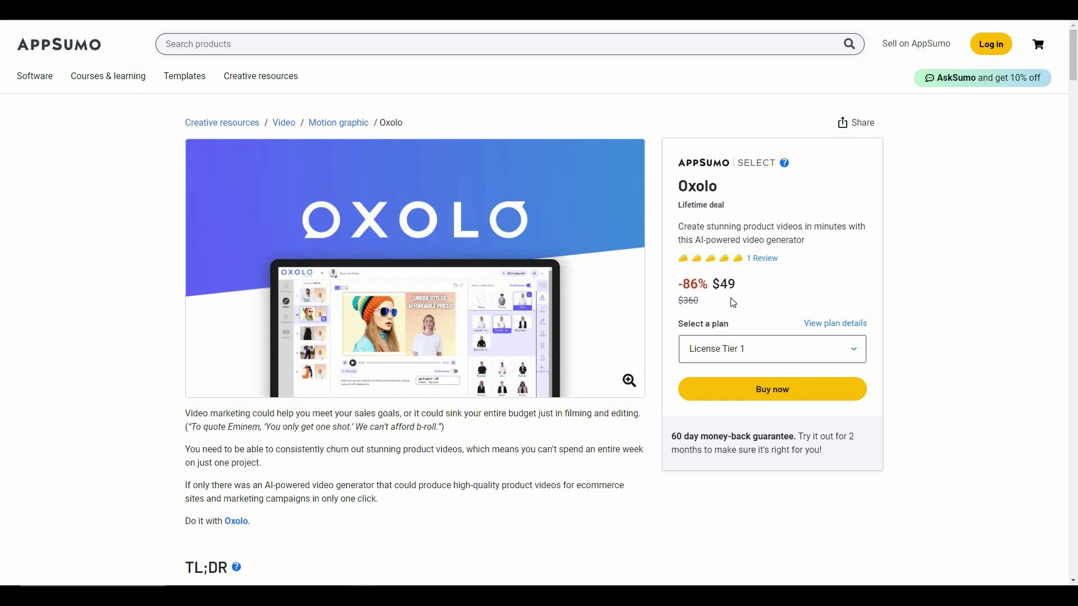
scroll(731, 302, down, 5)
scroll(505, 303, down, 3)
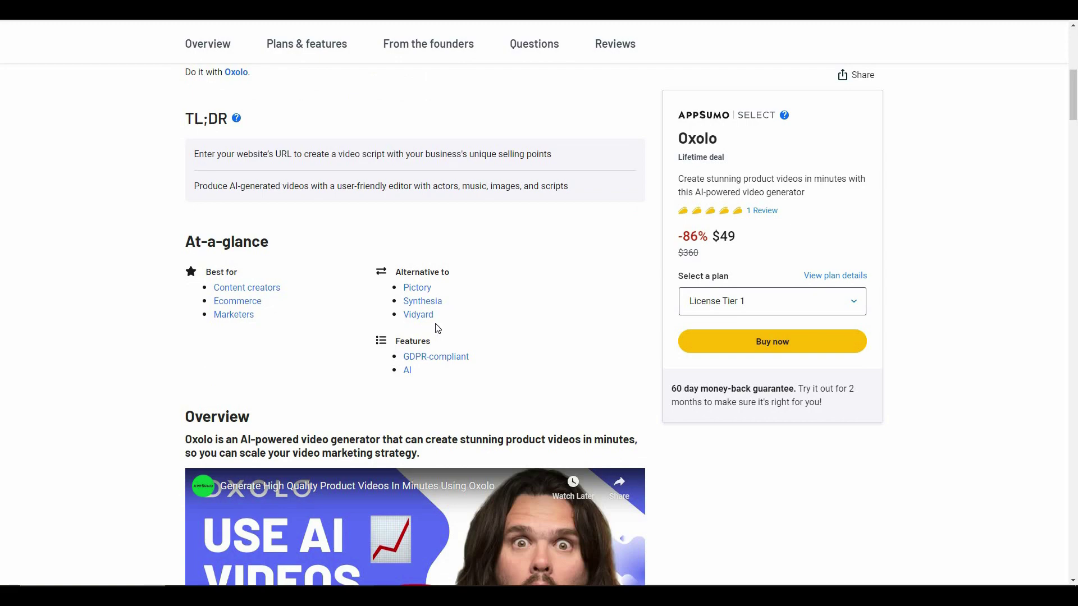
scroll(436, 327, down, 6)
scroll(404, 337, down, 6)
scroll(388, 346, down, 6)
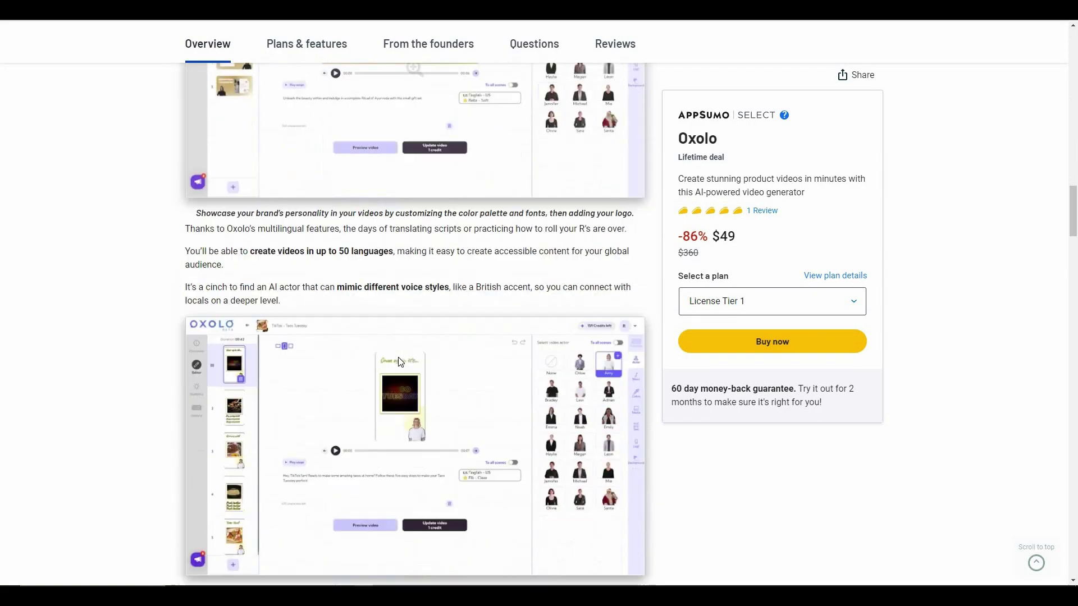
scroll(371, 361, down, 6)
scroll(371, 362, down, 6)
scroll(367, 362, down, 6)
scroll(367, 362, down, 3)
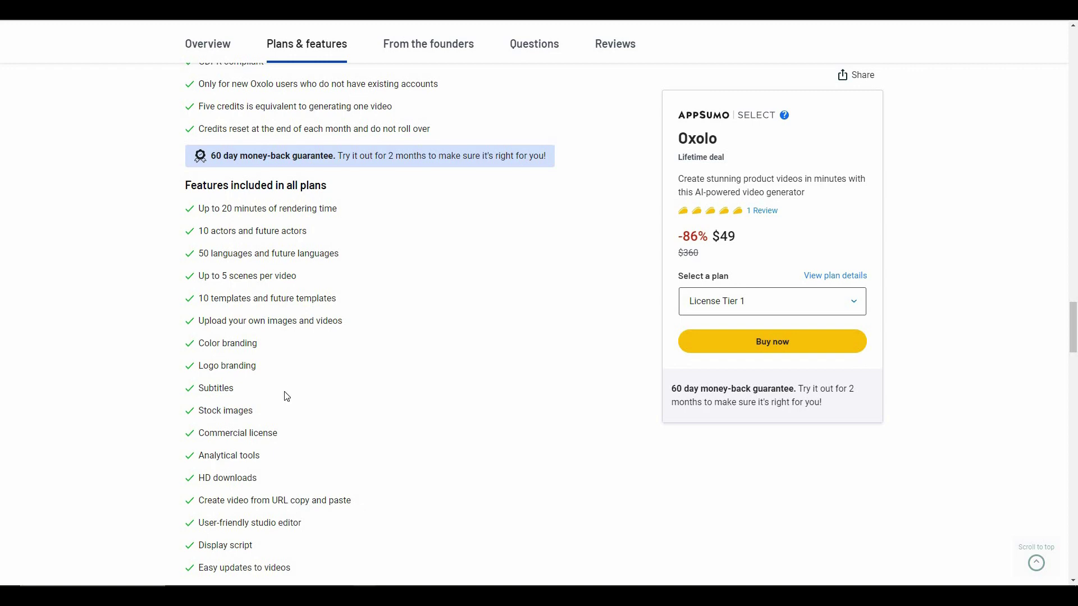
scroll(286, 391, down, 3)
scroll(329, 408, down, 2)
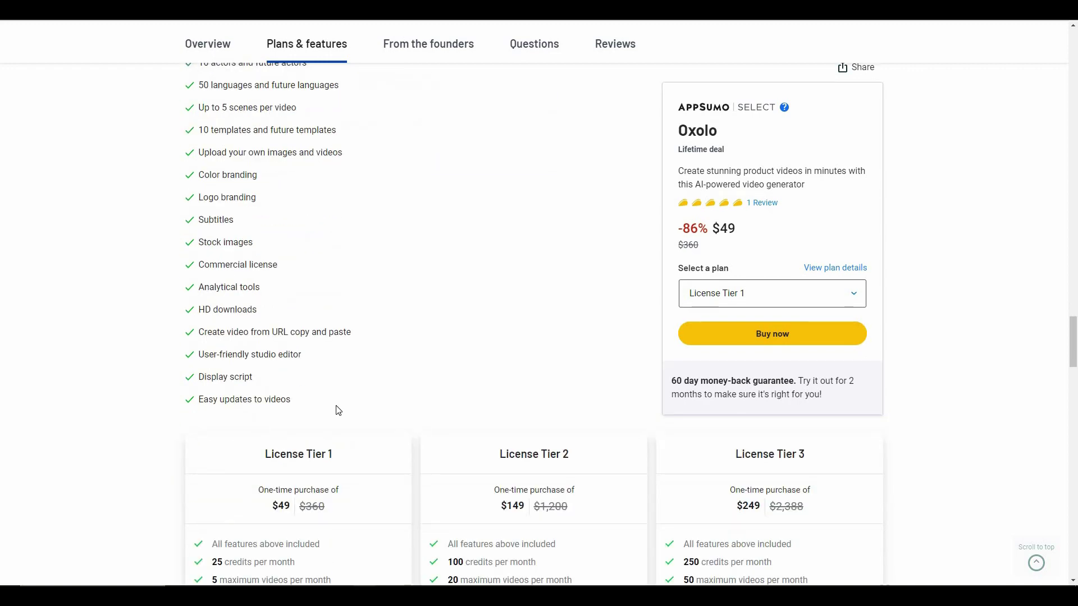
scroll(337, 408, down, 3)
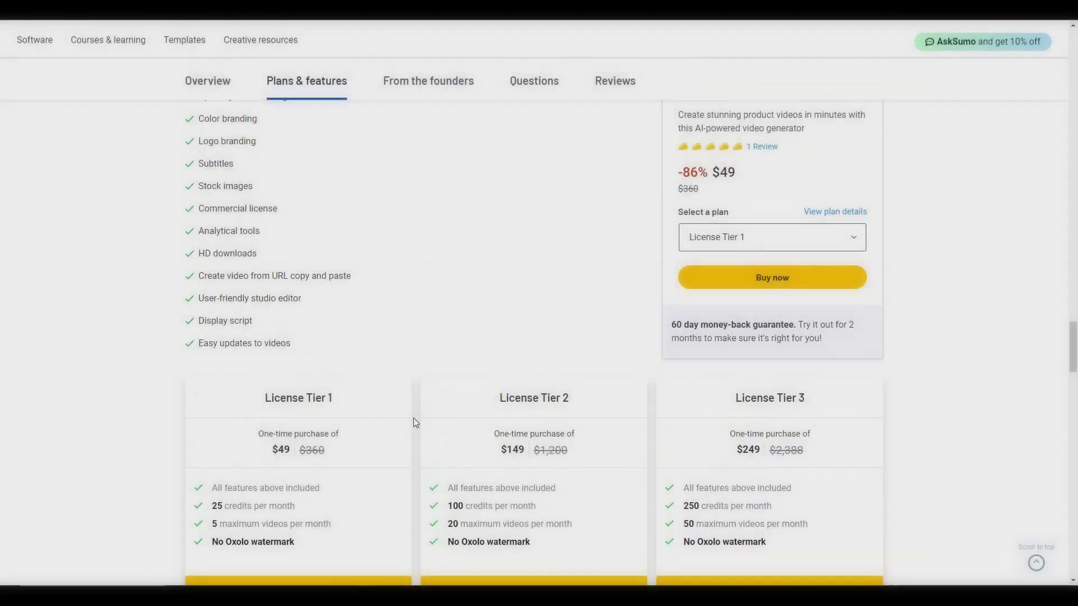
scroll(413, 417, up, 3)
scroll(414, 418, up, 3)
scroll(413, 418, up, 3)
scroll(413, 418, up, 3)
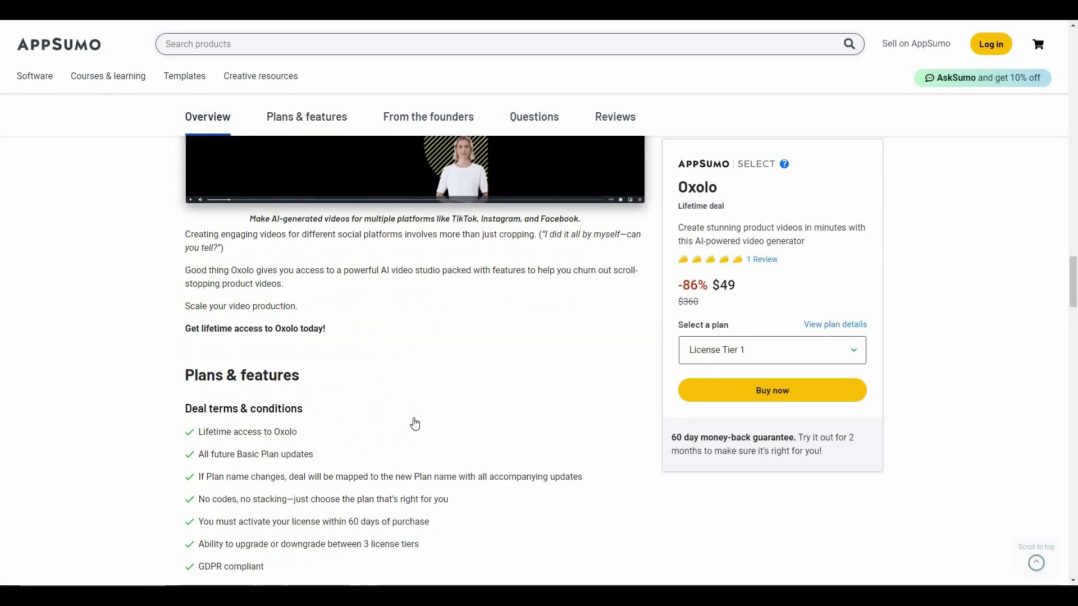
scroll(413, 418, up, 3)
scroll(413, 422, up, 3)
scroll(413, 422, up, 3)
scroll(414, 422, up, 3)
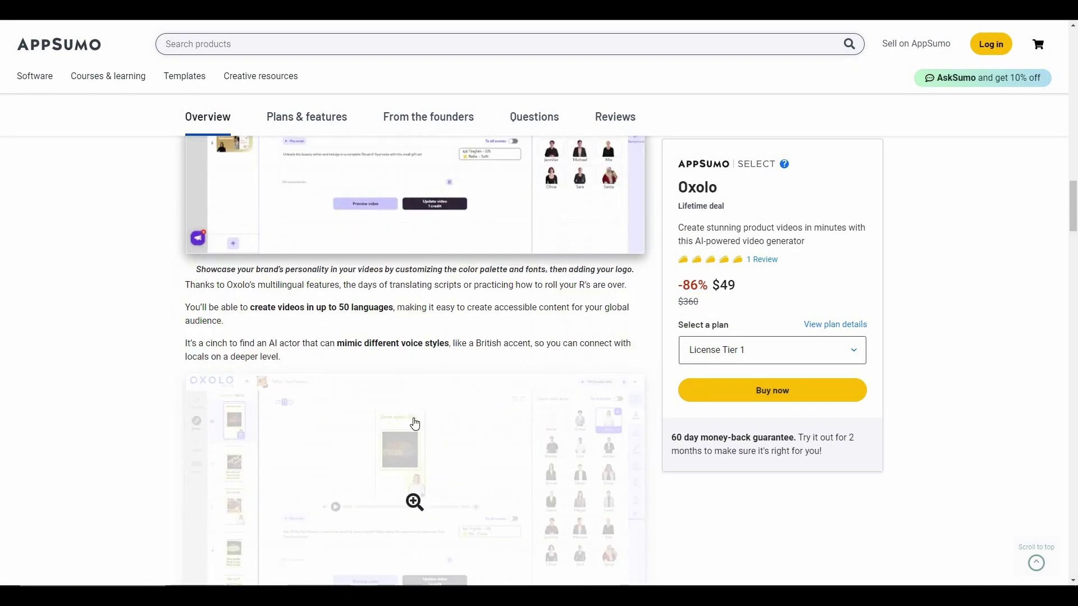
scroll(414, 422, up, 2)
scroll(414, 422, up, 3)
scroll(413, 422, up, 3)
scroll(413, 422, up, 3)
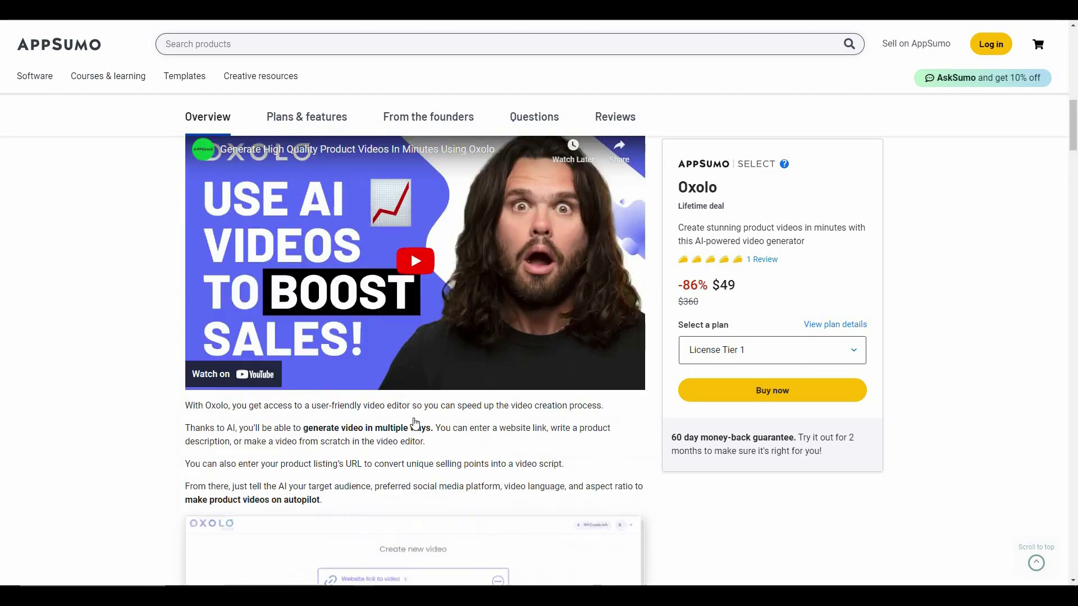
scroll(414, 422, up, 2)
scroll(413, 425, up, 3)
scroll(413, 425, up, 2)
scroll(414, 425, up, 3)
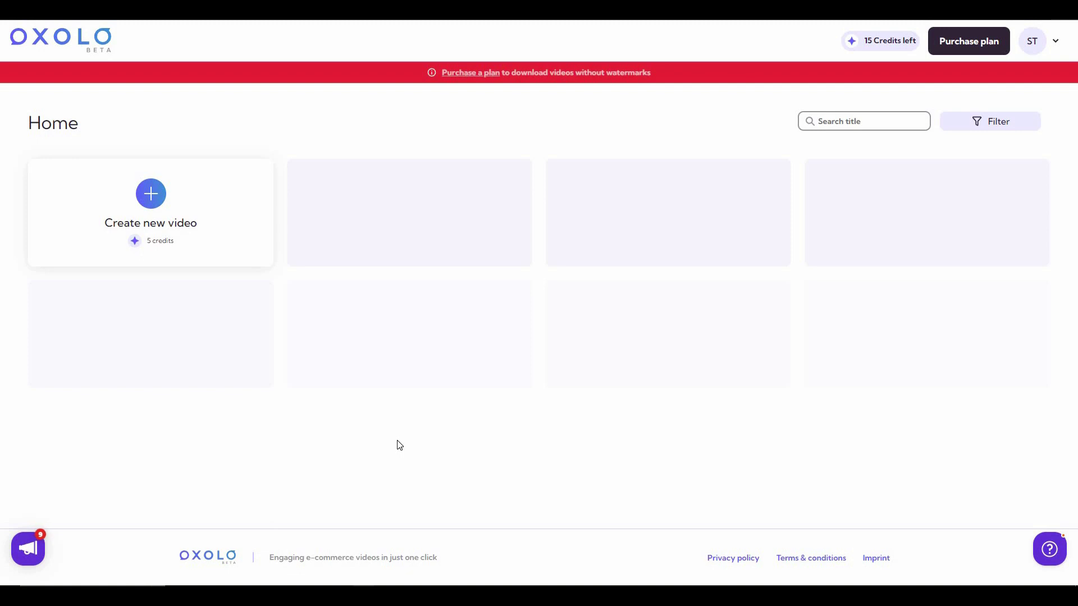
- Start a new video and expand 'Website link to video', focusing its empty product URL field
click(216, 229)
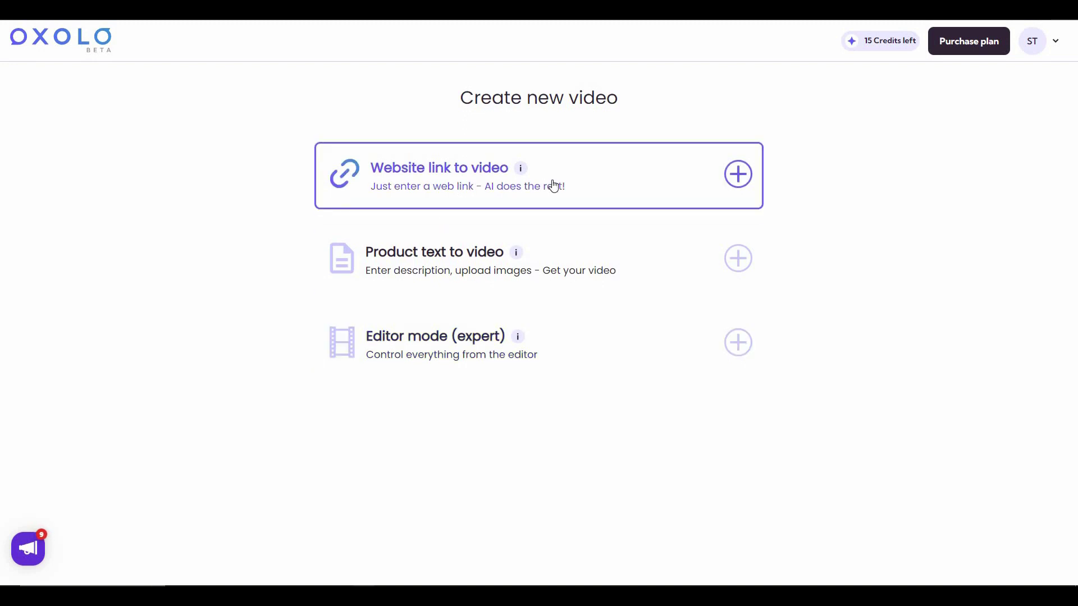
click(429, 183)
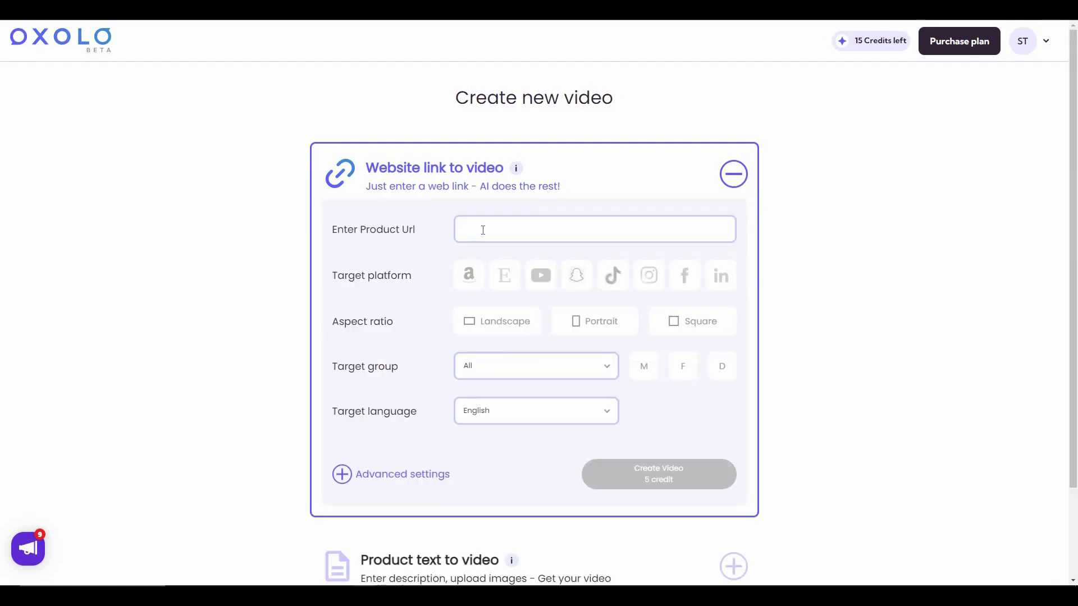
click(486, 236)
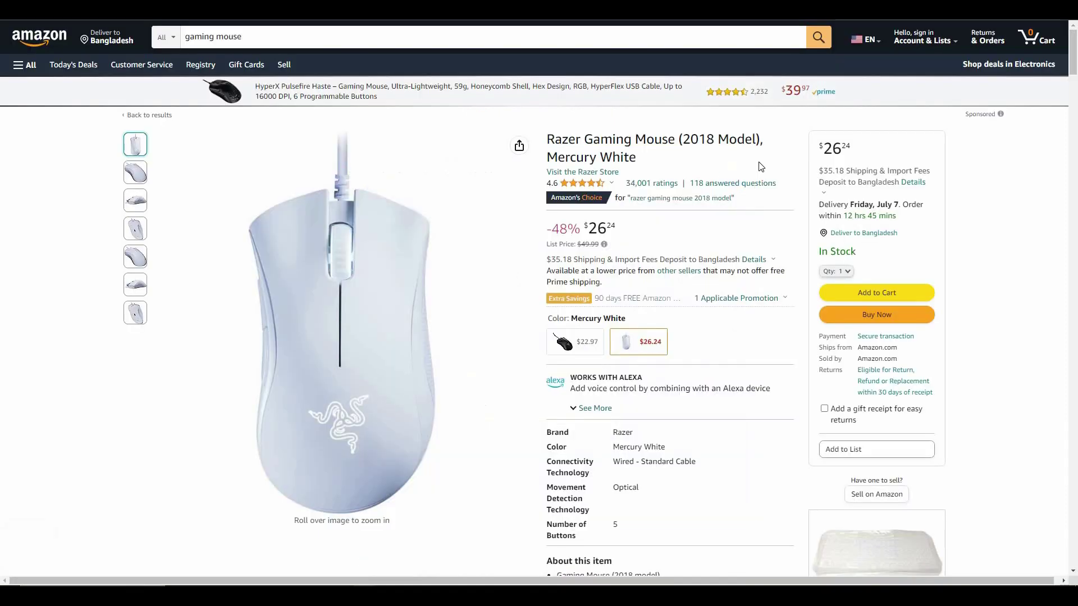
key(ctrl+Tab)
- Paste the Razer Gaming Mouse Amazon link into Oxolo's Enter Product Url field
drag(547, 139, 674, 143)
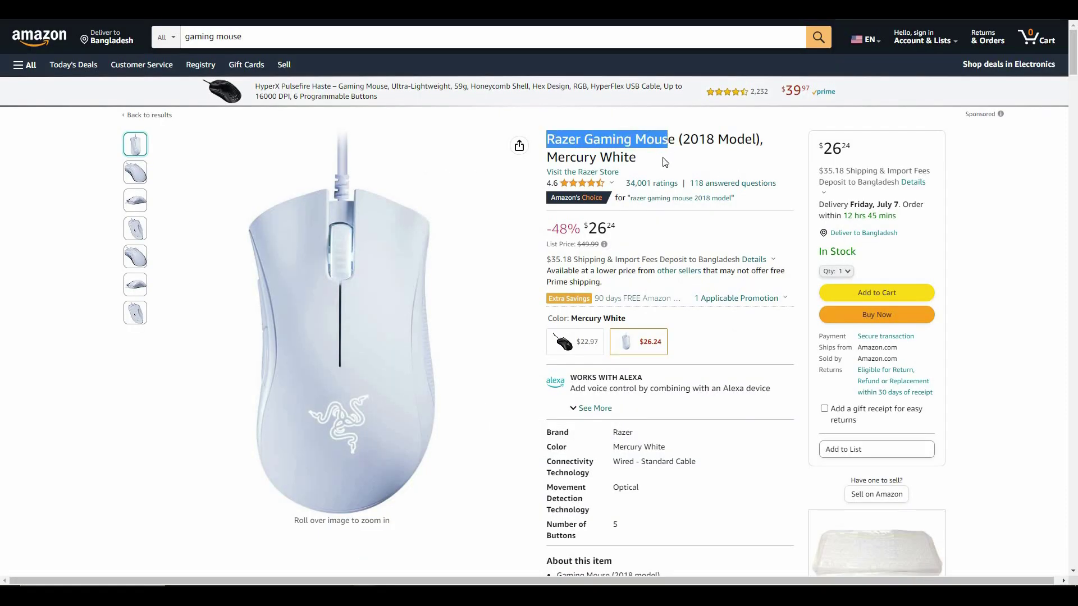
click(663, 163)
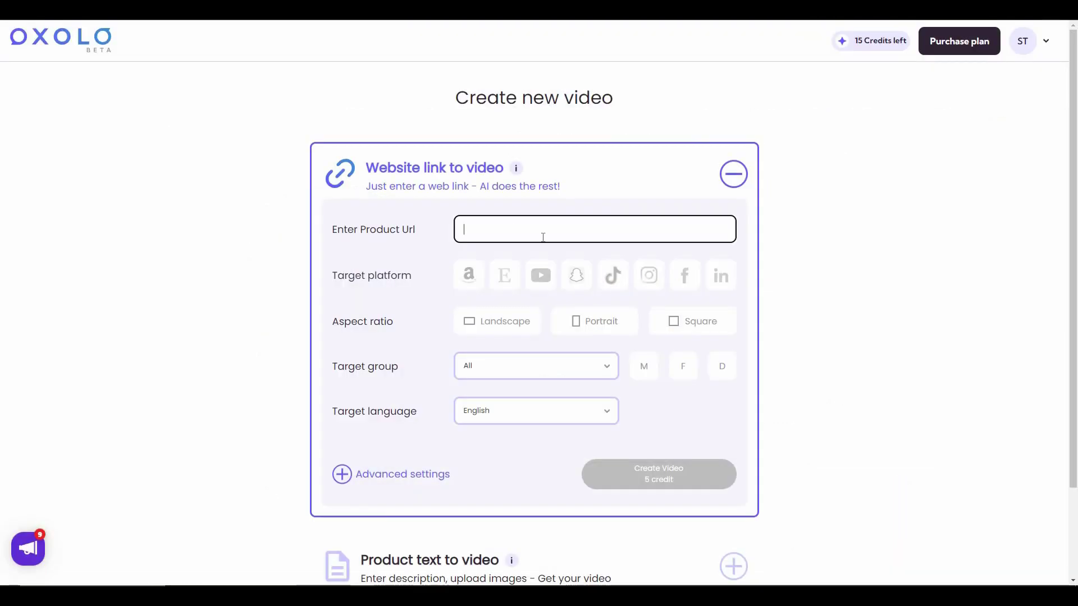
key(ctrl+v)
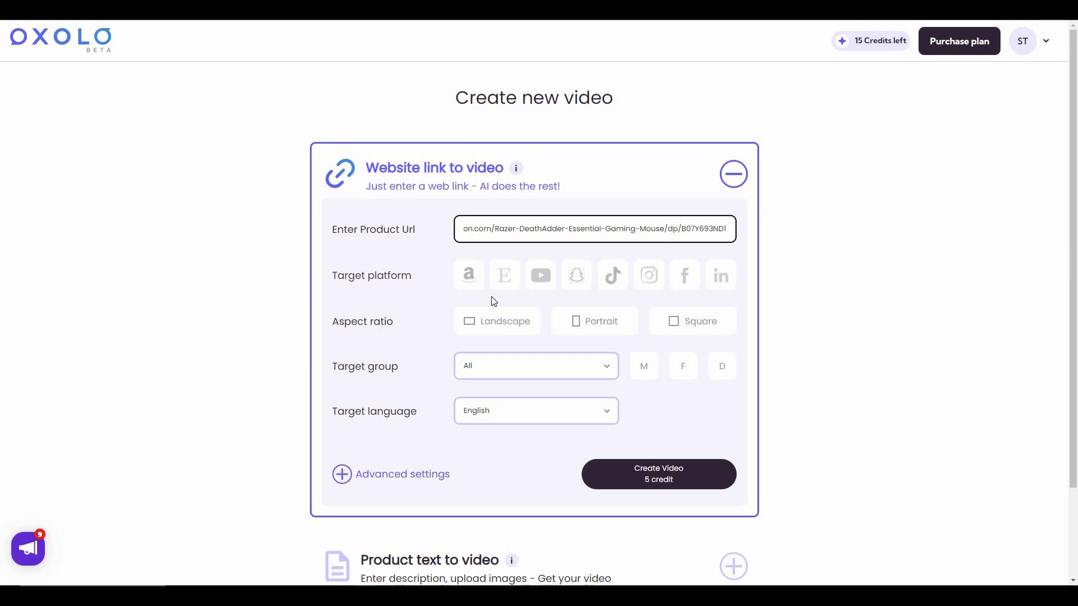
- Target YouTube in landscape format for the 18-29 years age group
click(469, 275)
key(Right)
key(Right)
key(Right)
key(Right)
click(541, 275)
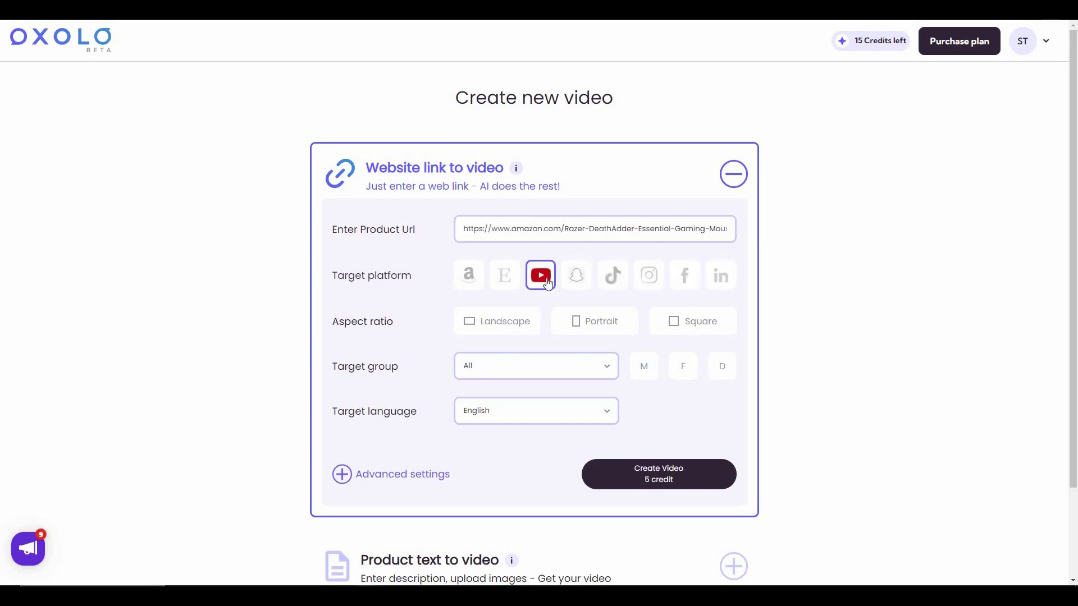
click(505, 321)
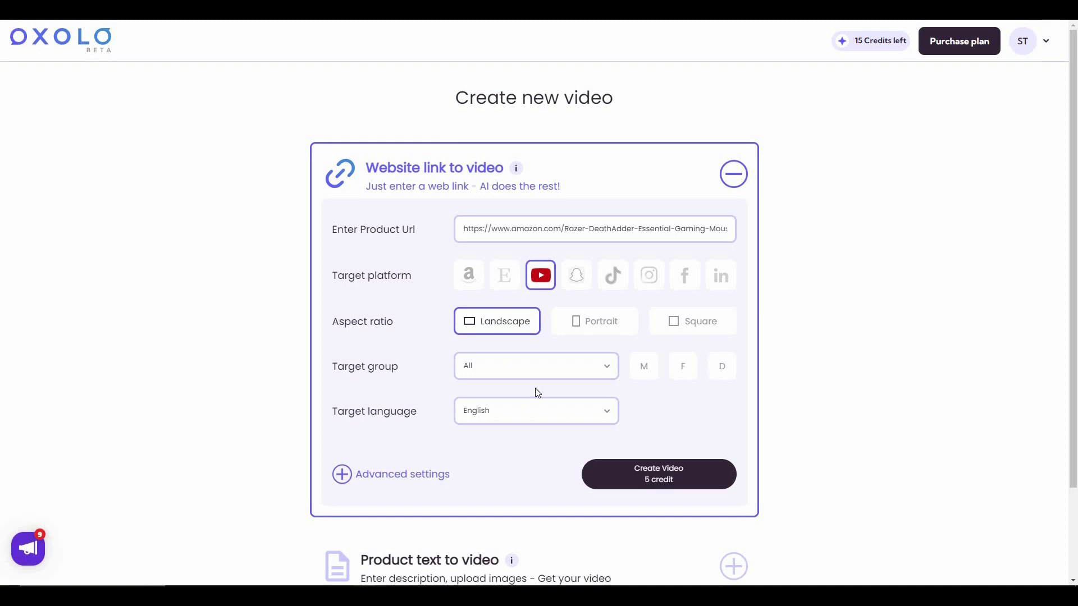
click(537, 372)
scroll(513, 472, down, 2)
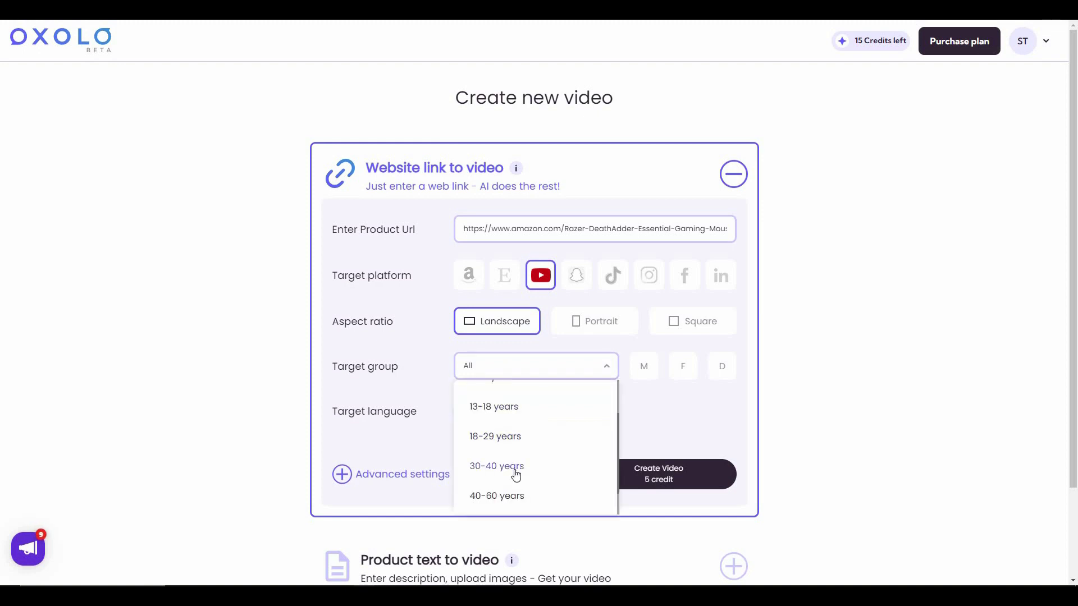
scroll(509, 476, down, 1)
scroll(506, 480, up, 3)
click(495, 492)
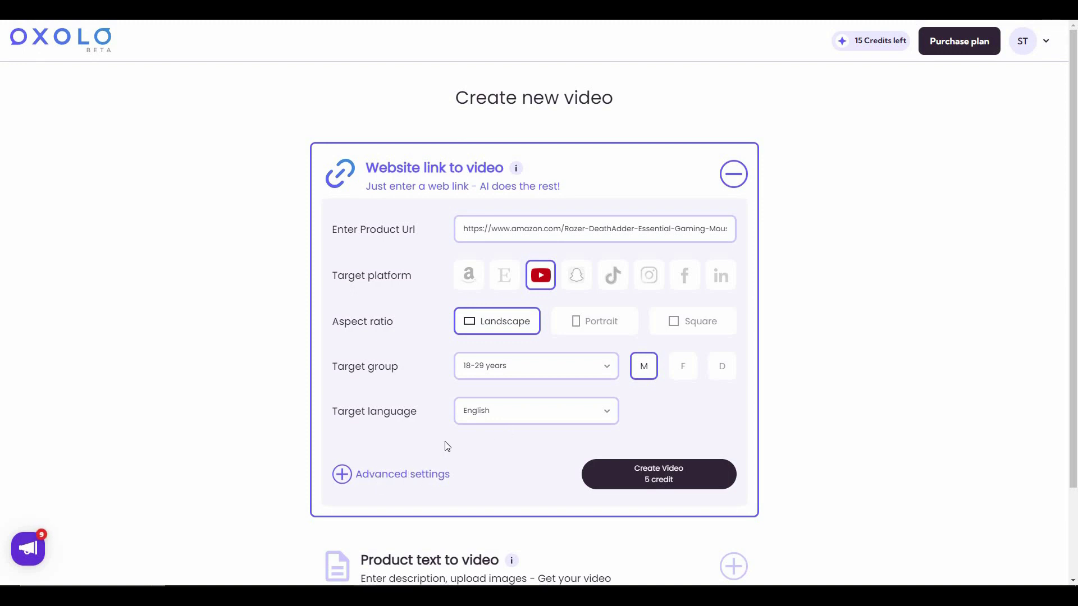
- Review Advanced settings, then generate the video for 5 credits
click(403, 474)
scroll(446, 446, down, 2)
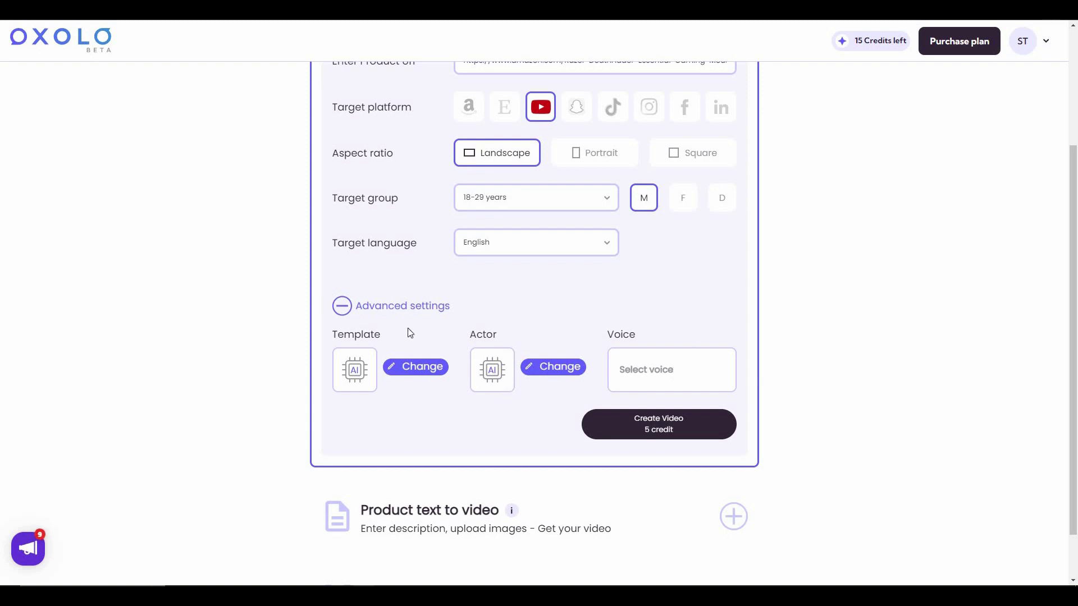
click(411, 305)
click(695, 484)
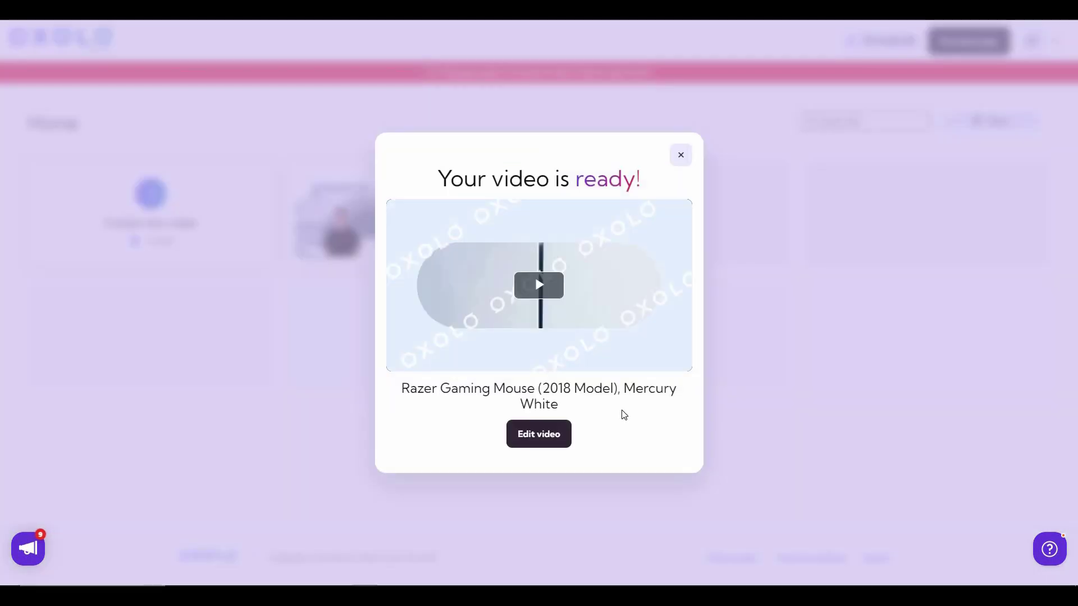
- Play the Razer Gaming Mouse preview in the 'Your video is ready!' modal
click(544, 288)
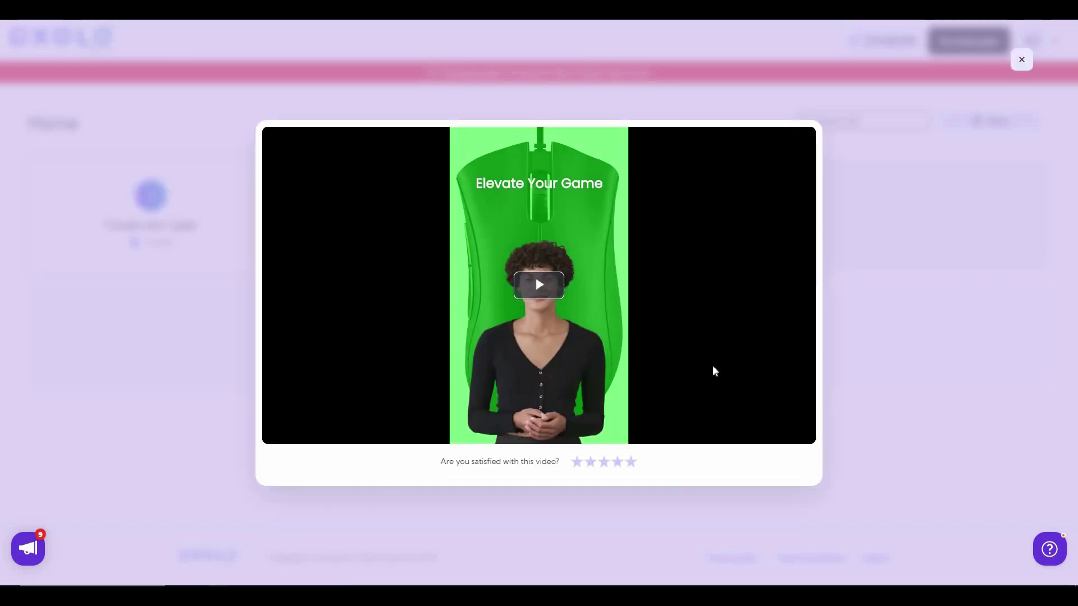
- Play and pause the preview videos with Space, then close the preview with Esc
click(741, 365)
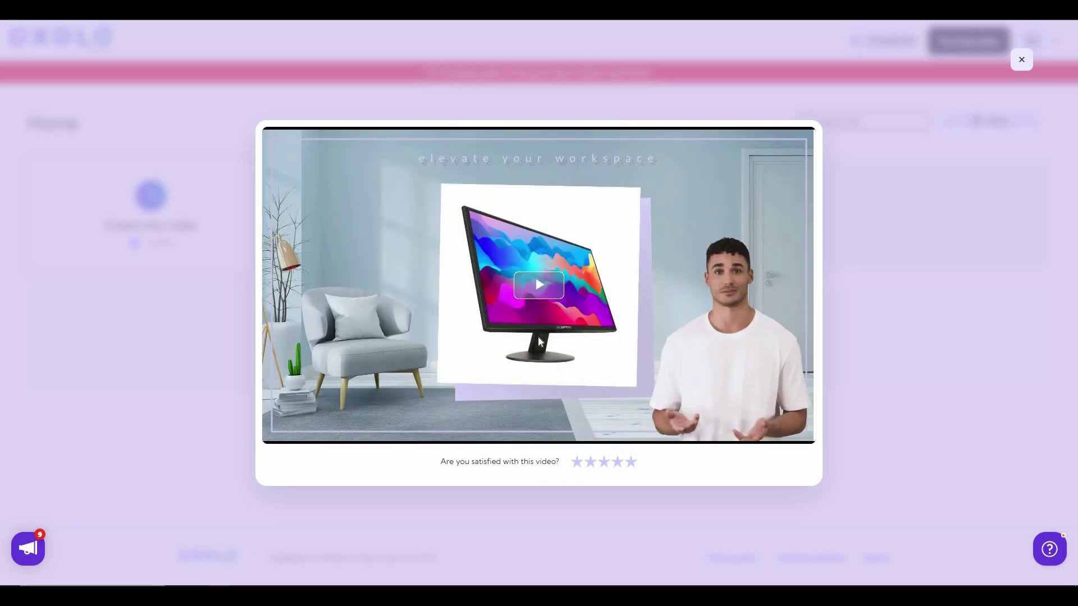
key(space)
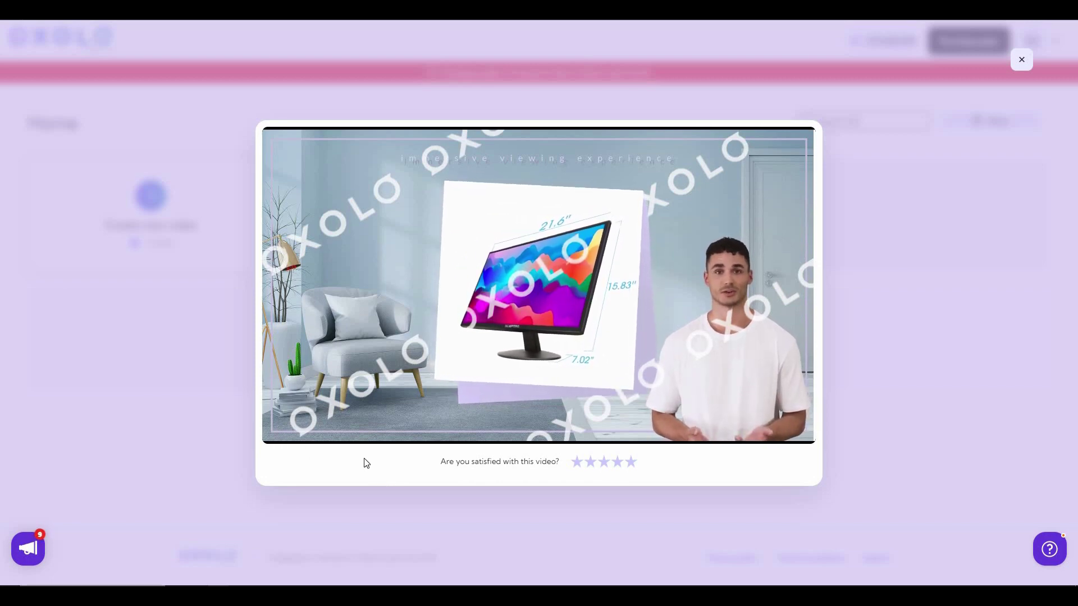
key(space)
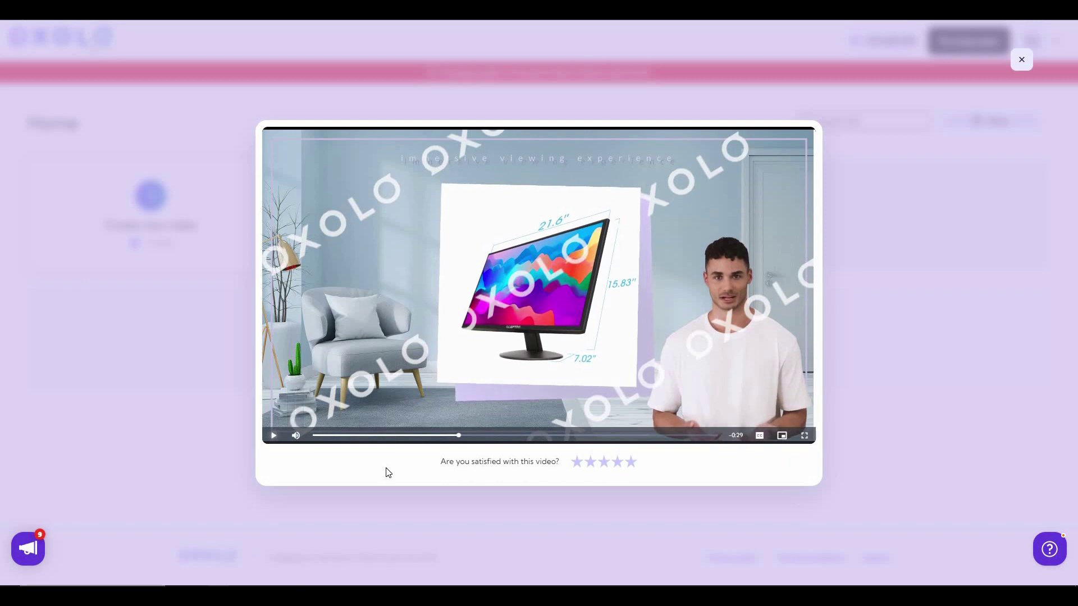
key(Escape)
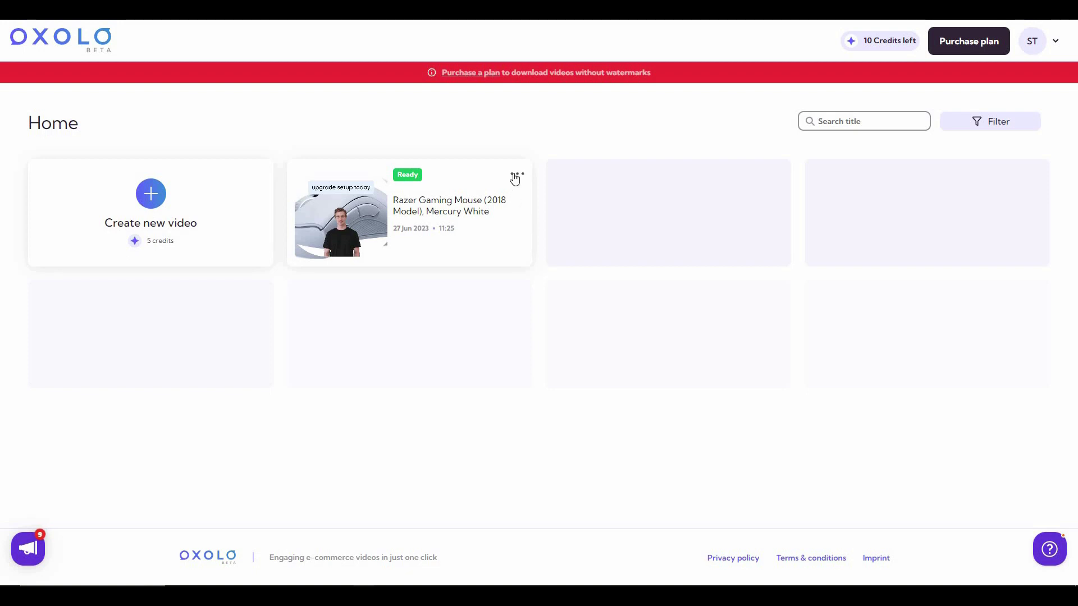
- Edit the Razer Gaming Mouse video, select scene 2's script, and show its voice choices
click(518, 178)
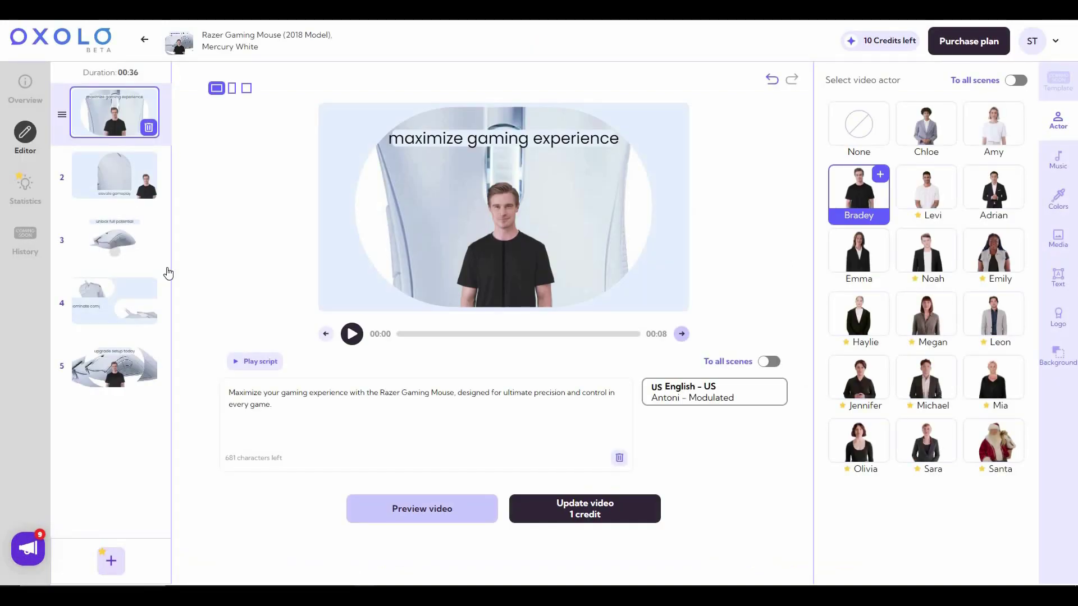
click(110, 184)
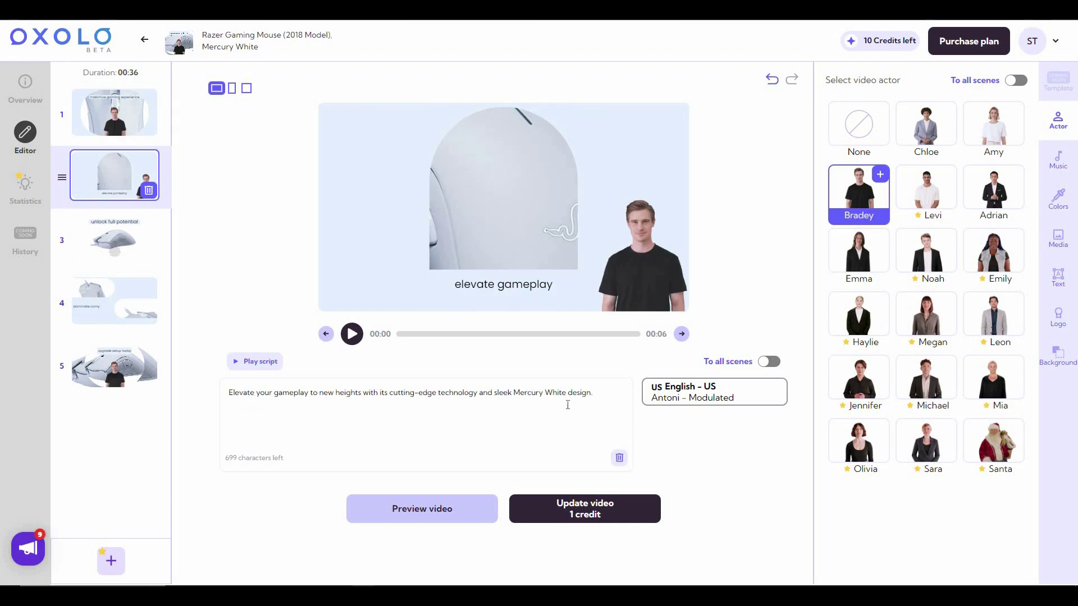
click(390, 392)
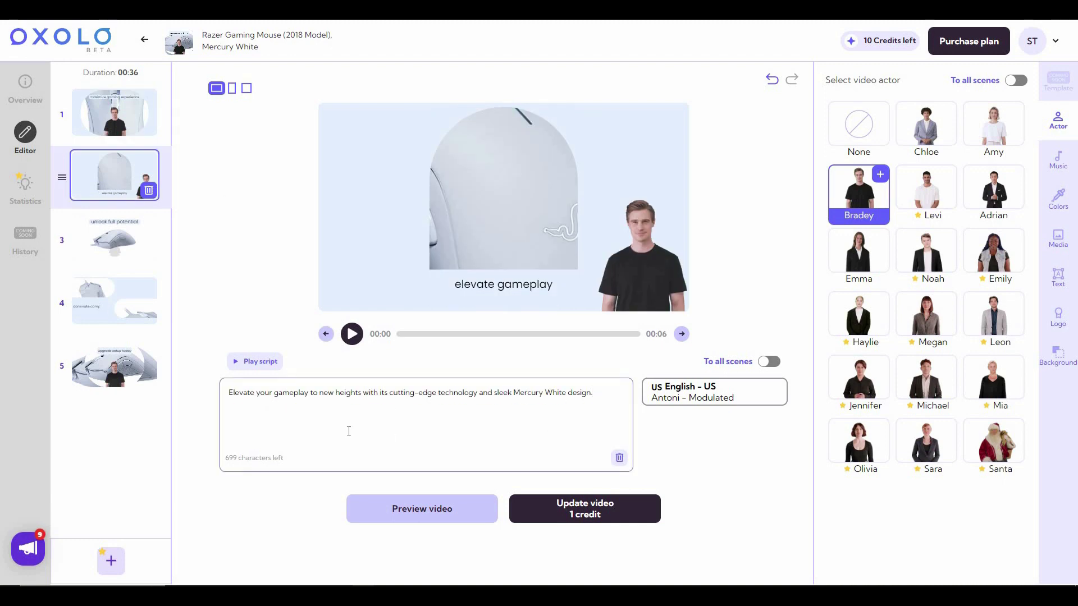
click(516, 425)
click(712, 401)
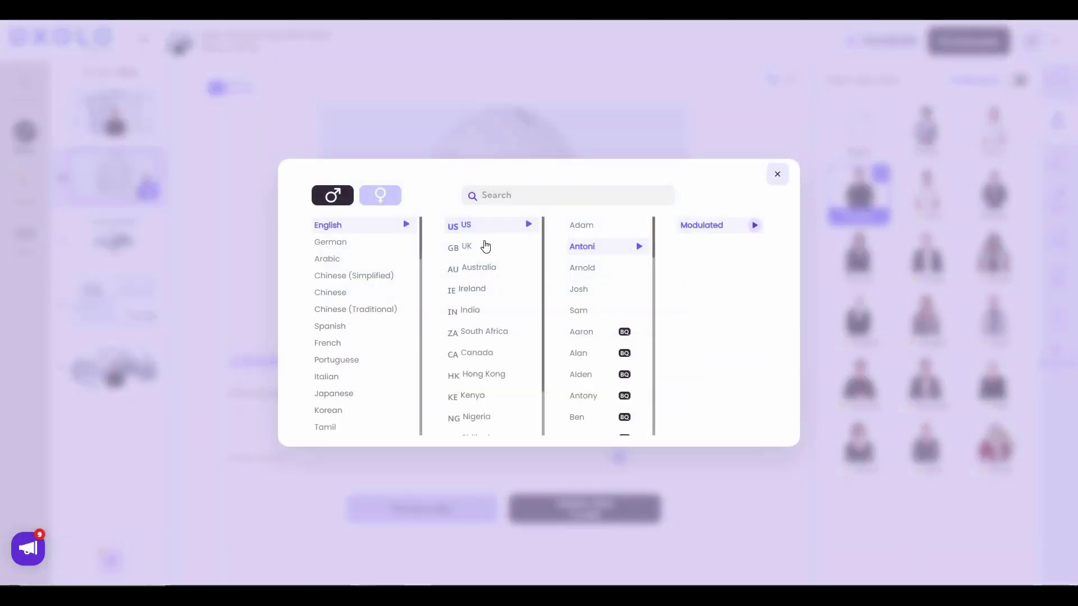
scroll(492, 320, down, 2)
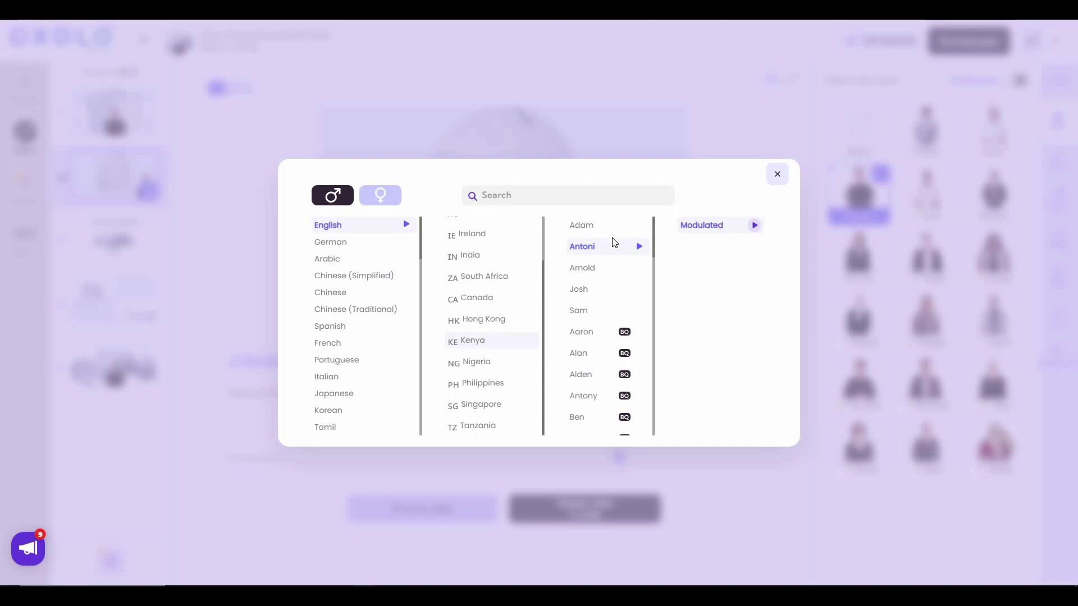
scroll(617, 311, down, 3)
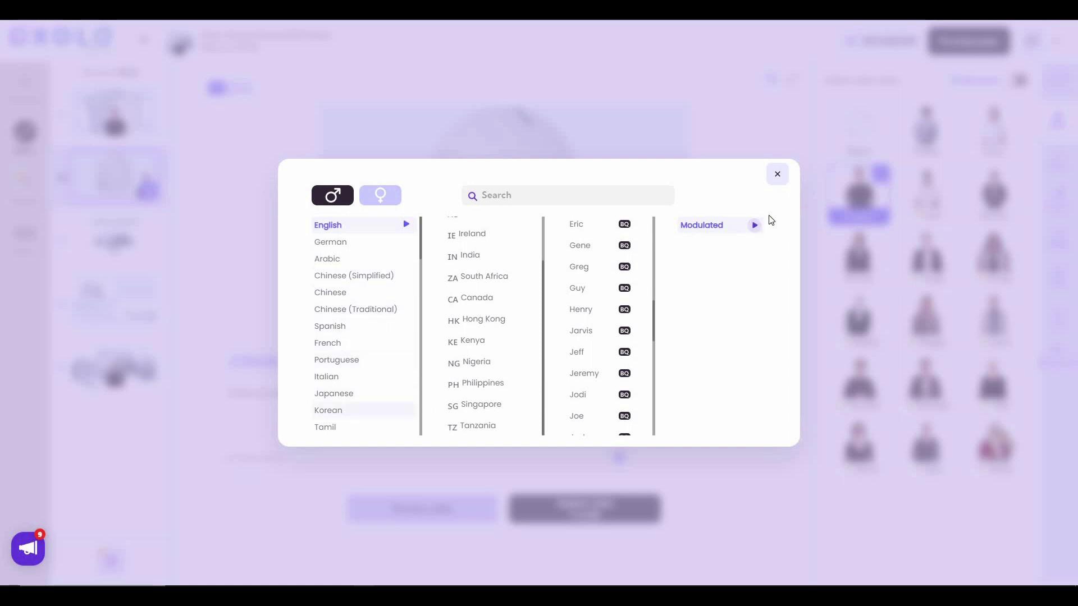
click(776, 174)
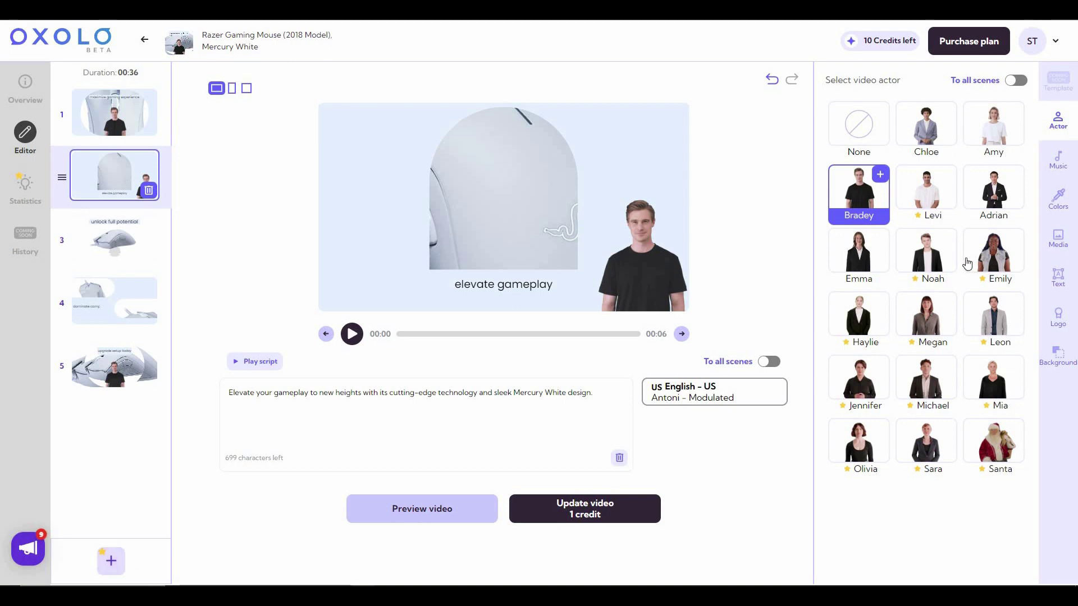
- Browse the editor's Music, Colors, Text, Logo and Background tabs, then return Home
click(1060, 161)
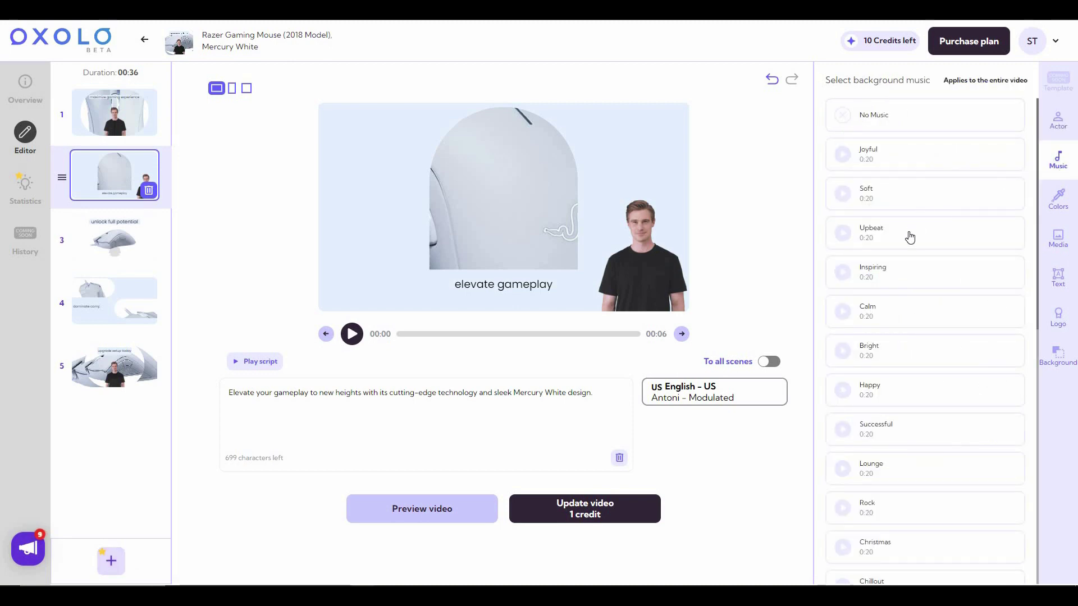
scroll(926, 337, down, 5)
click(1058, 202)
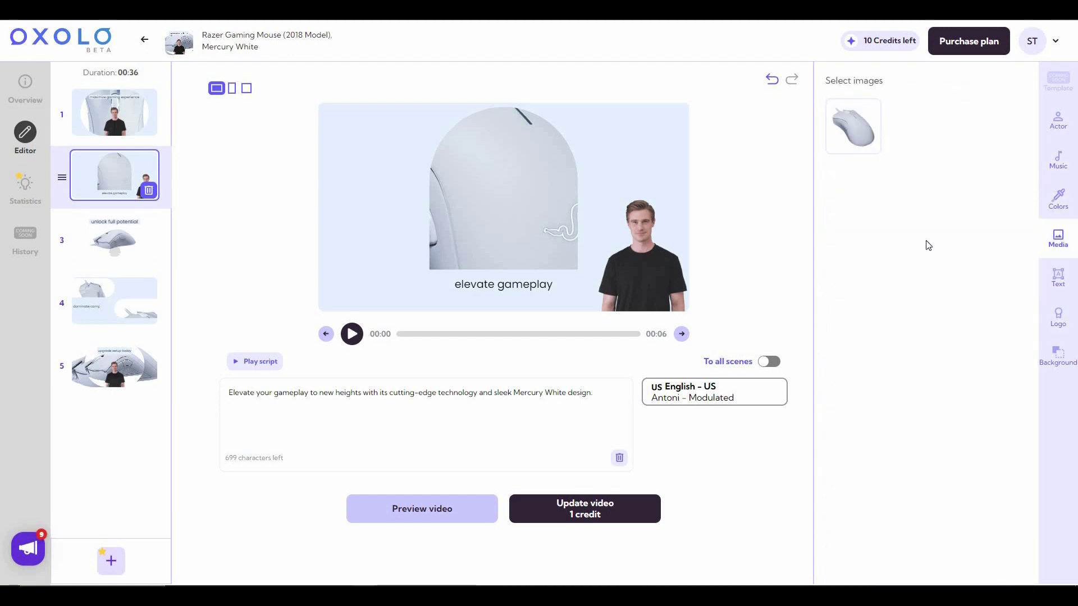
click(1059, 278)
click(1057, 318)
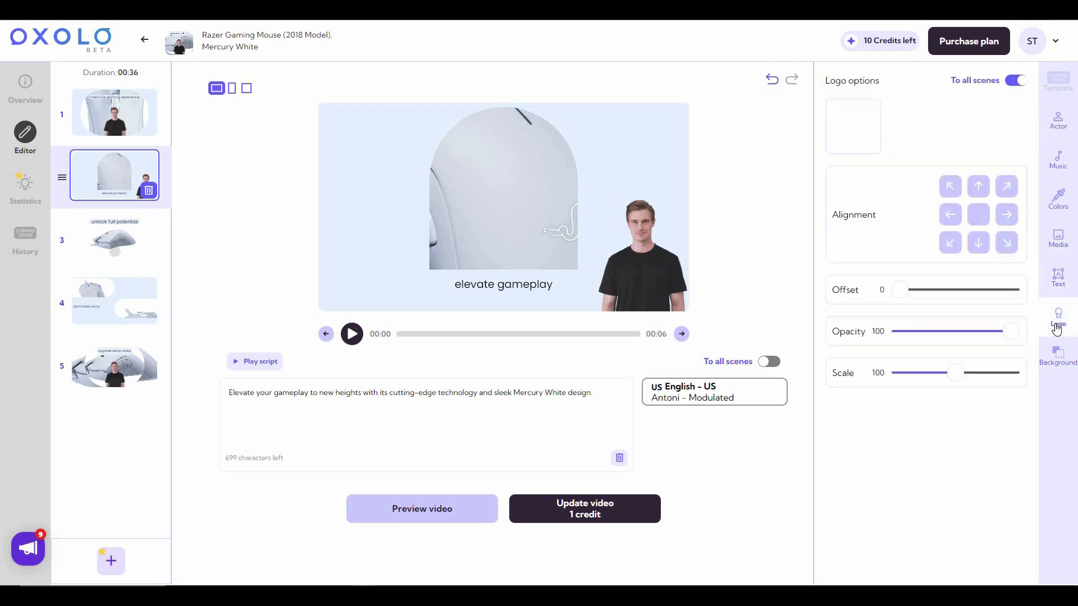
click(1063, 360)
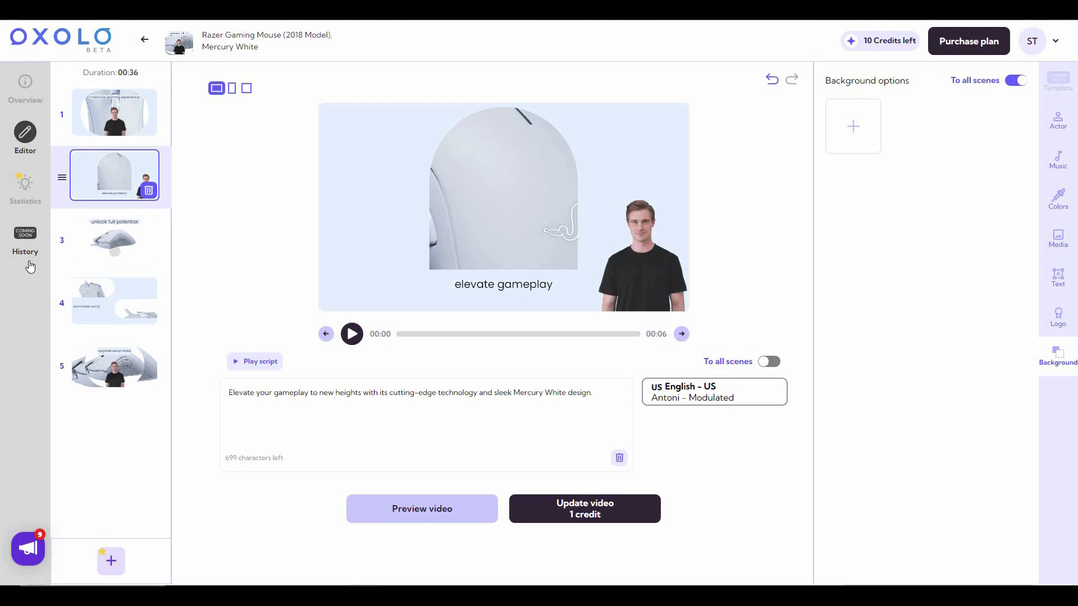
click(146, 42)
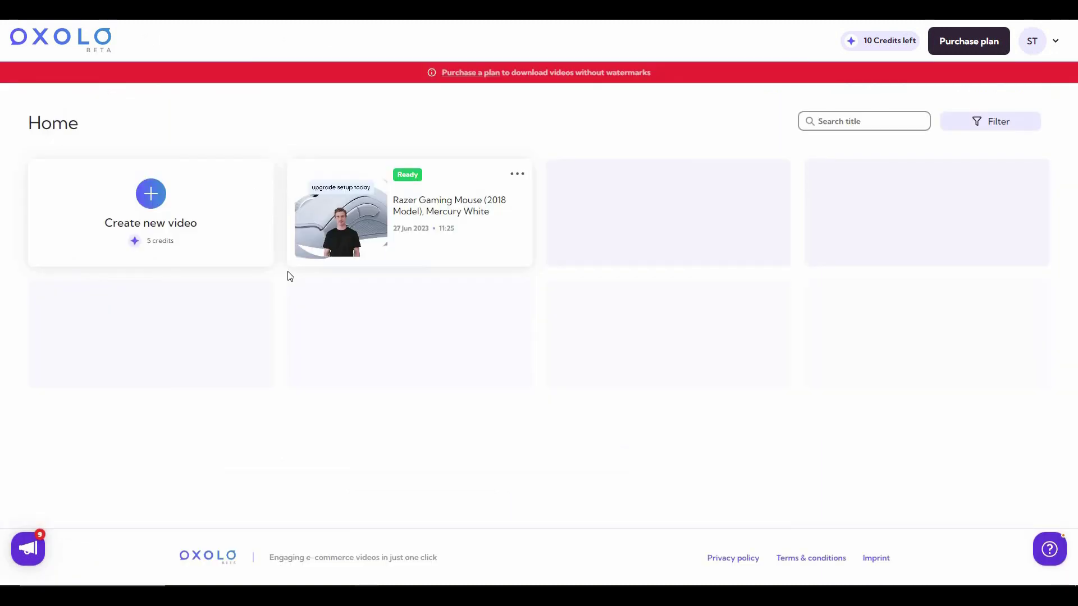
click(244, 228)
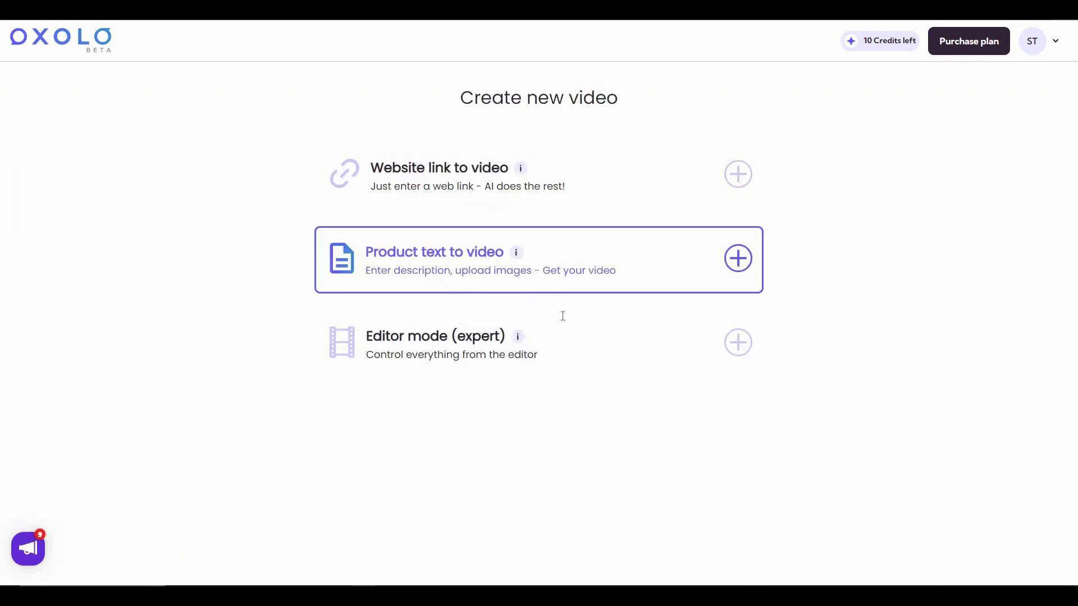
click(480, 286)
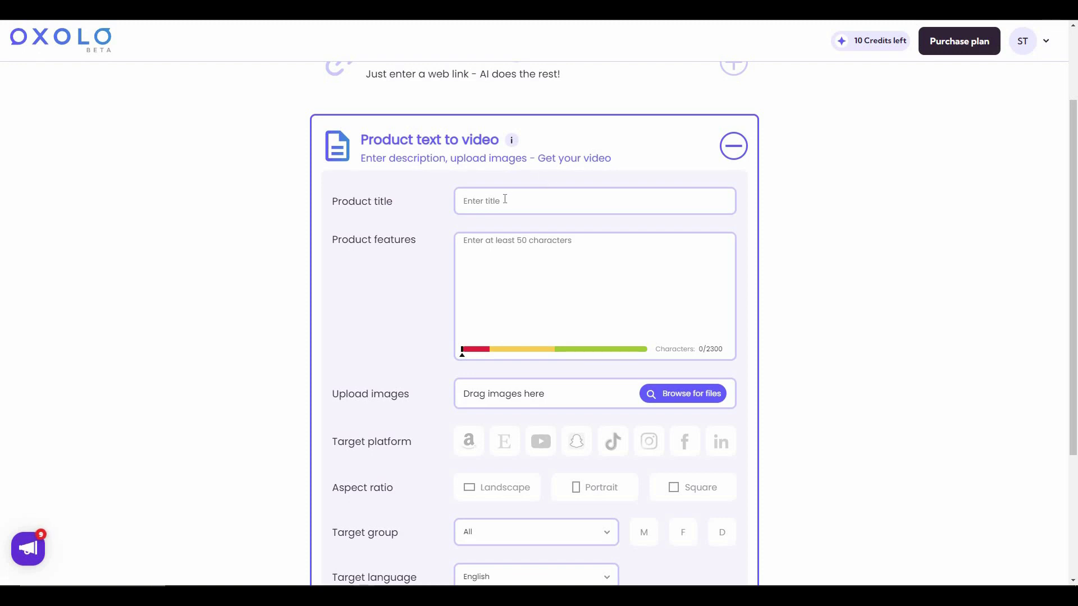
key(Tab)
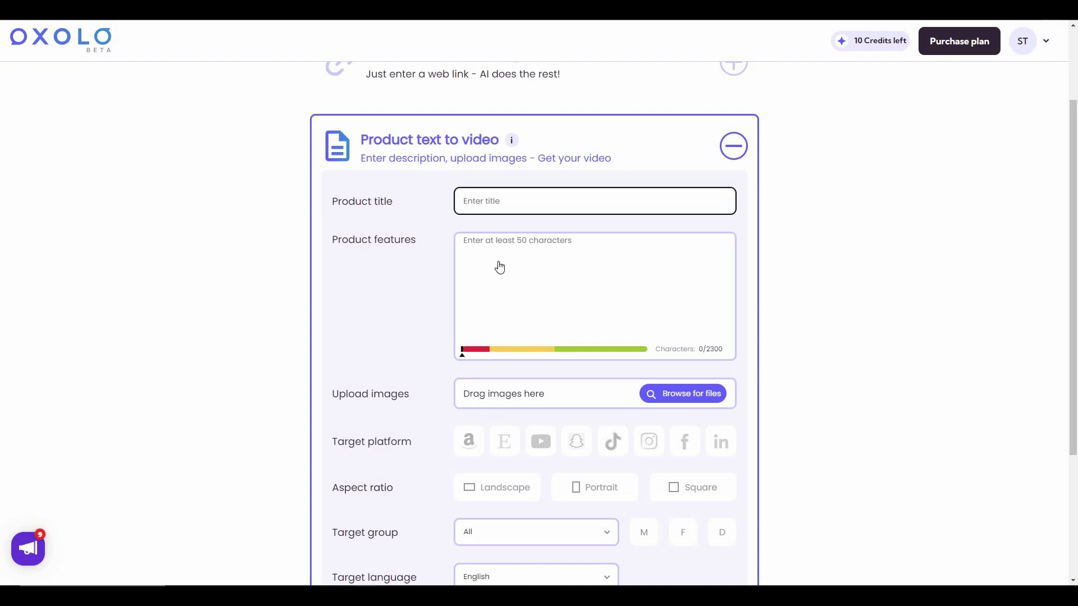
scroll(627, 358, down, 1)
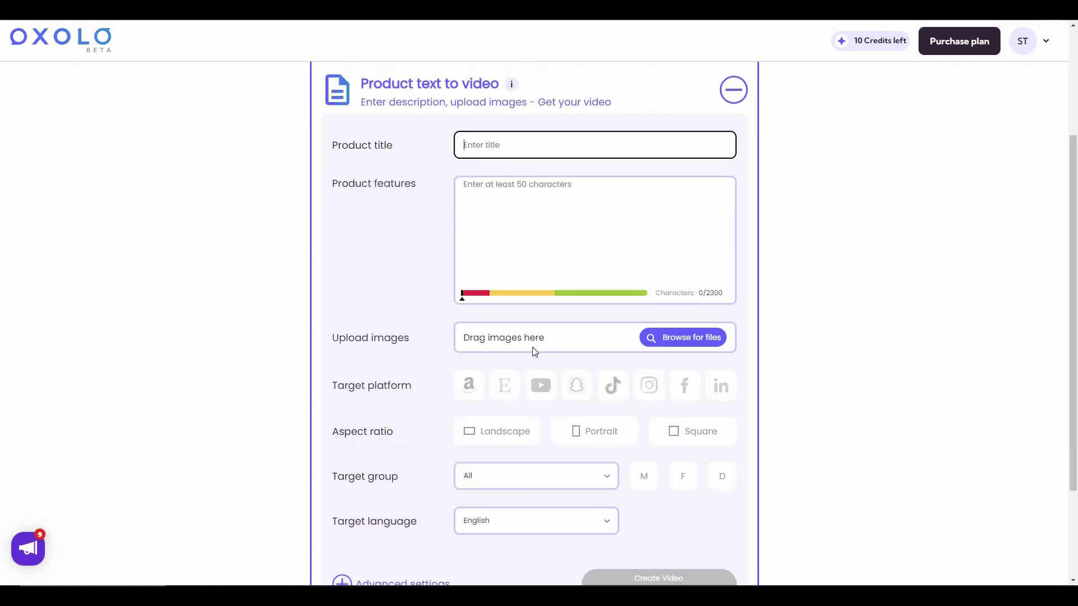
scroll(451, 338, down, 1)
key(Tab)
key(Tab)
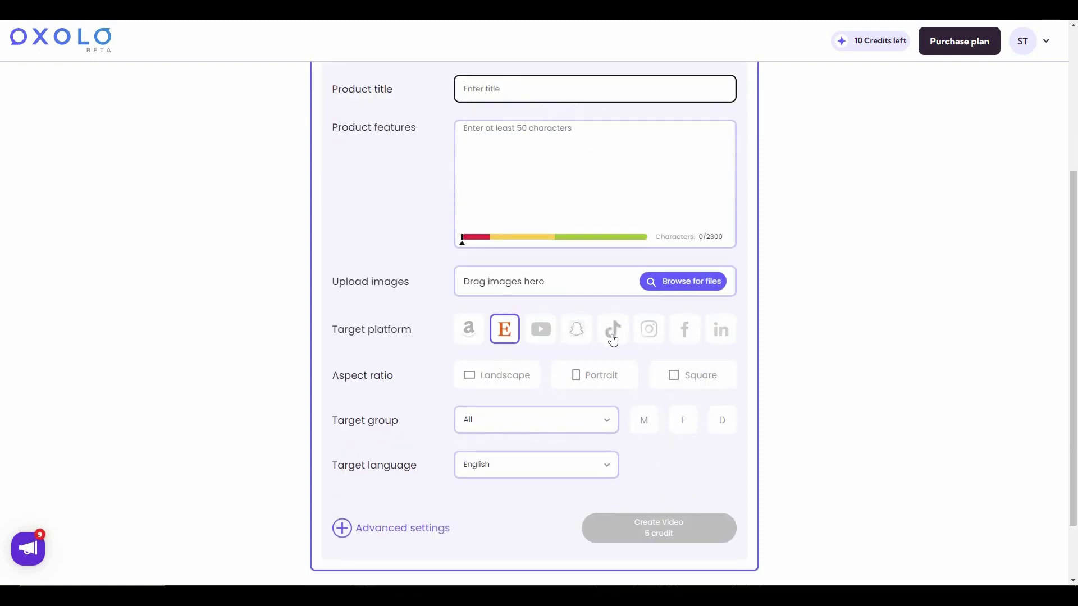
key(Tab)
key(Tab)
key(Tab)
key(Tab)
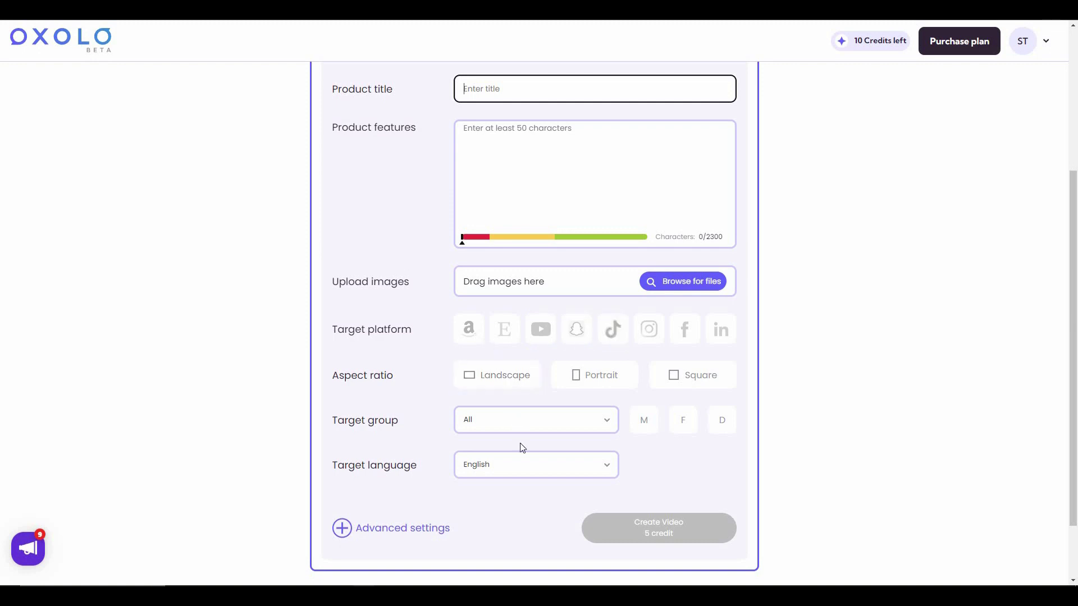
key(Tab)
key(Tab)
key(Tab)
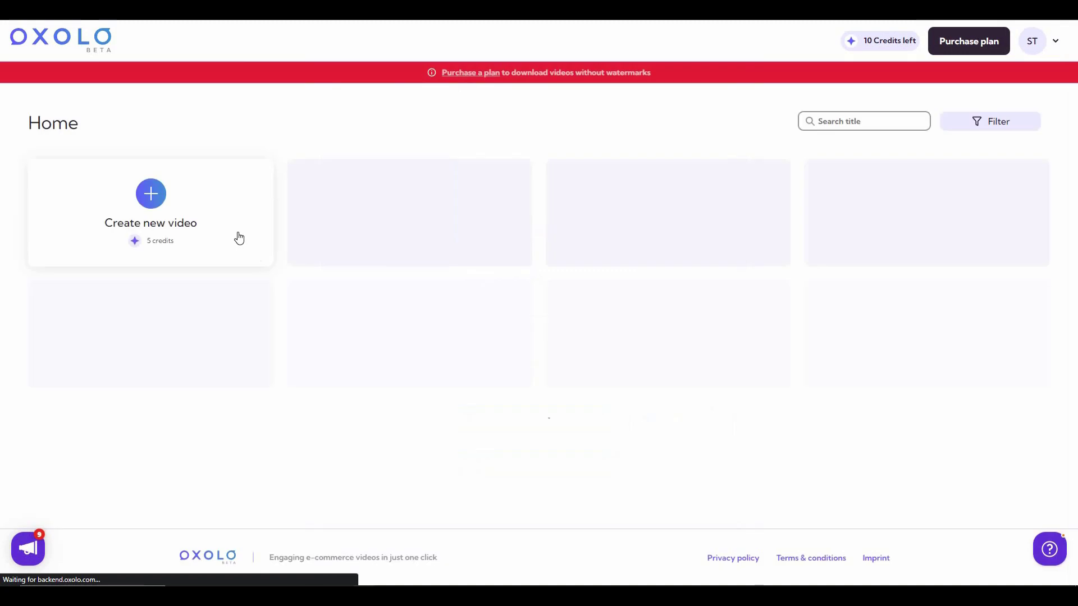
- Start a new Editor mode video from the first template in portrait format
click(516, 356)
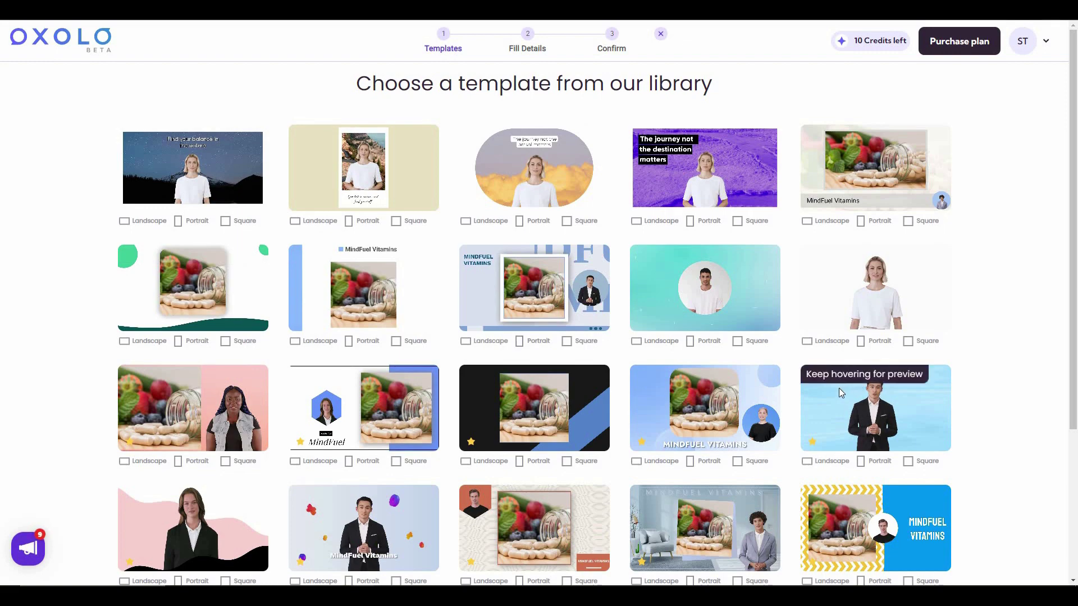
scroll(838, 388, down, 3)
scroll(839, 388, up, 3)
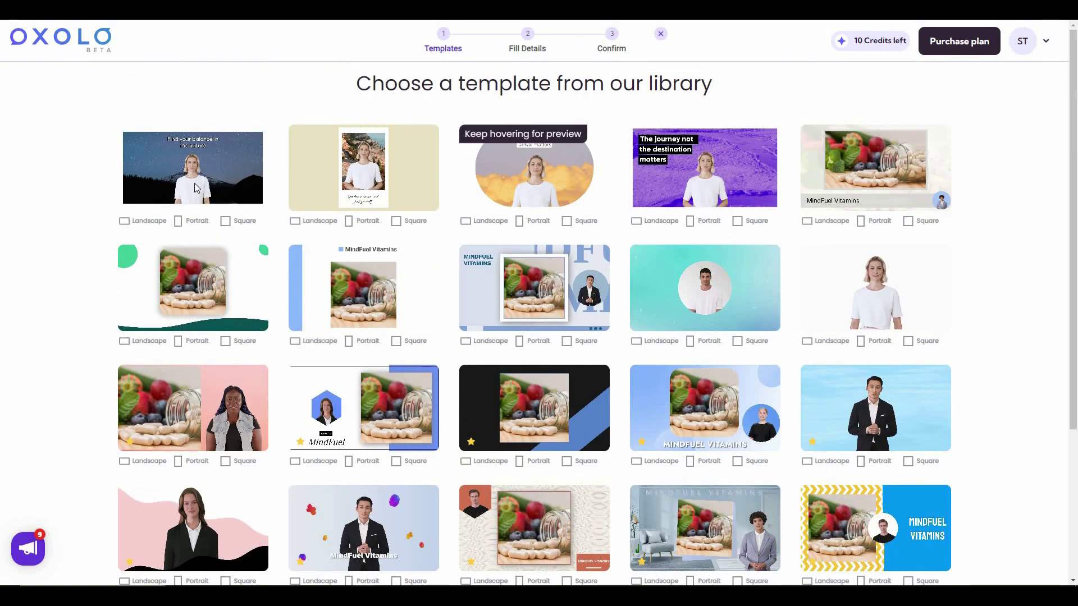
click(179, 221)
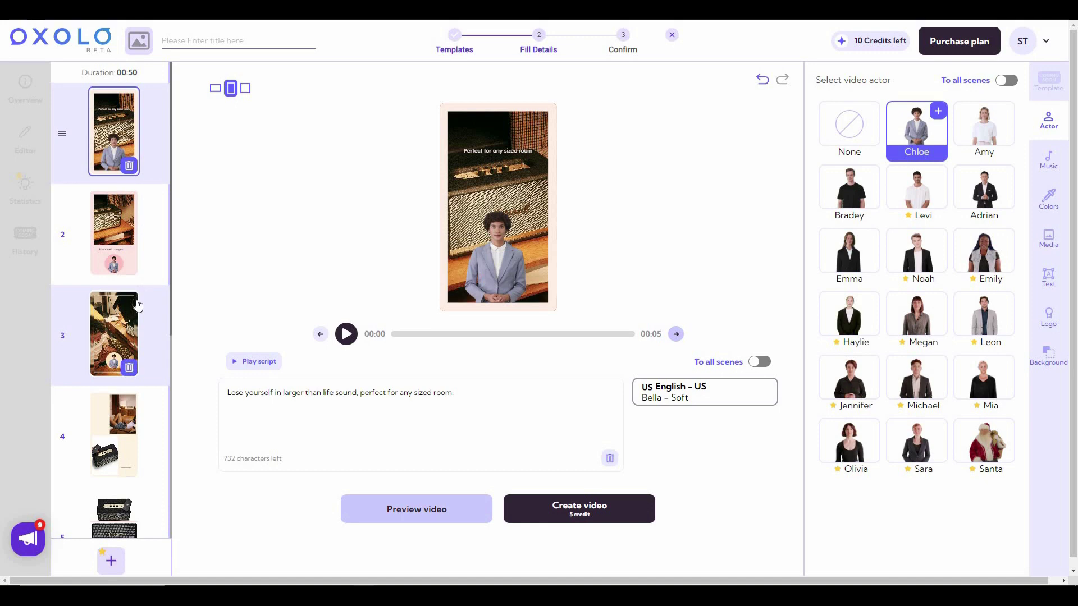
scroll(133, 351, down, 3)
scroll(133, 351, down, 3)
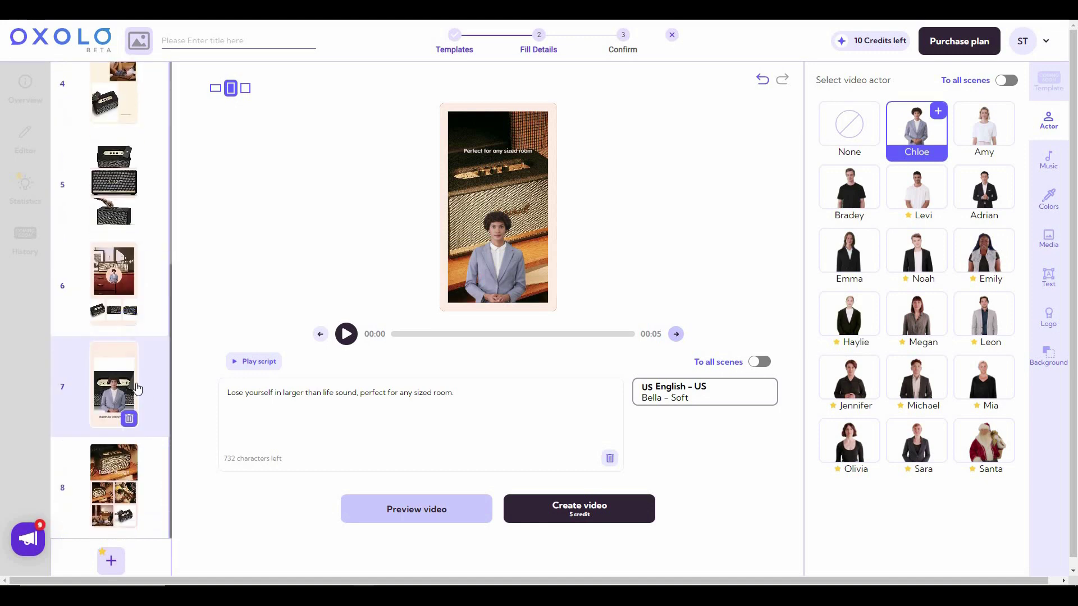
scroll(152, 332, down, 2)
scroll(152, 332, up, 5)
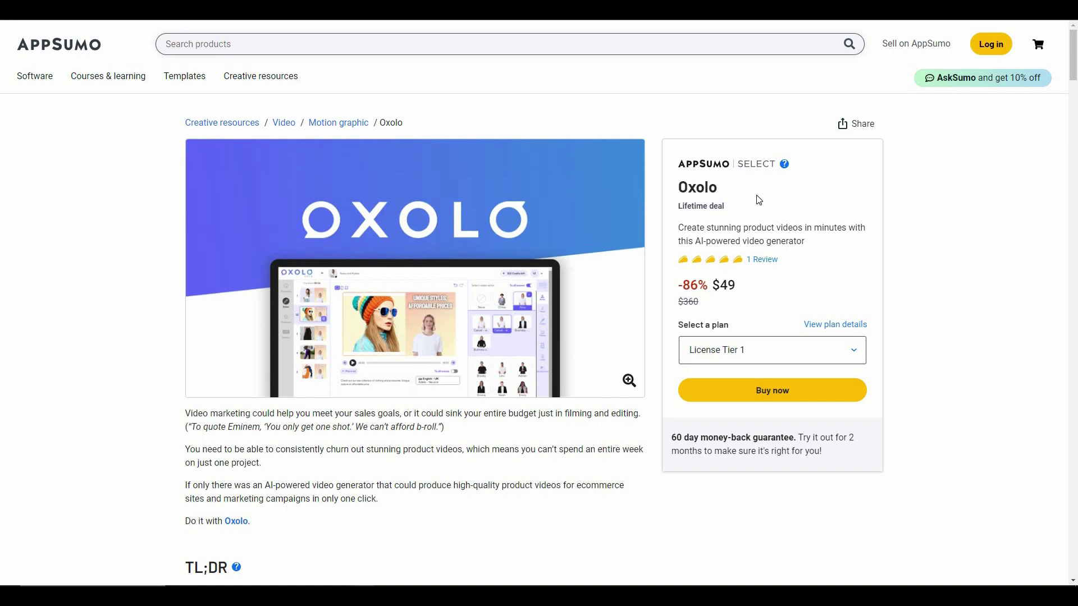
scroll(450, 480, down, 5)
scroll(450, 480, down, 5)
scroll(450, 480, down, 5)
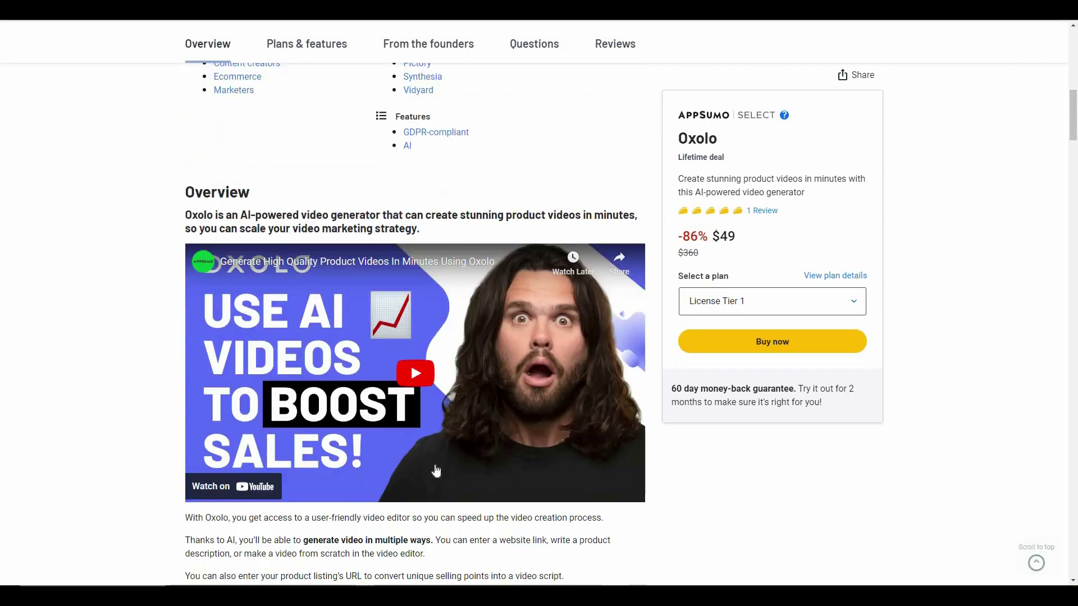
scroll(437, 476, down, 5)
scroll(426, 474, down, 5)
scroll(426, 474, down, 5)
scroll(426, 474, down, 5)
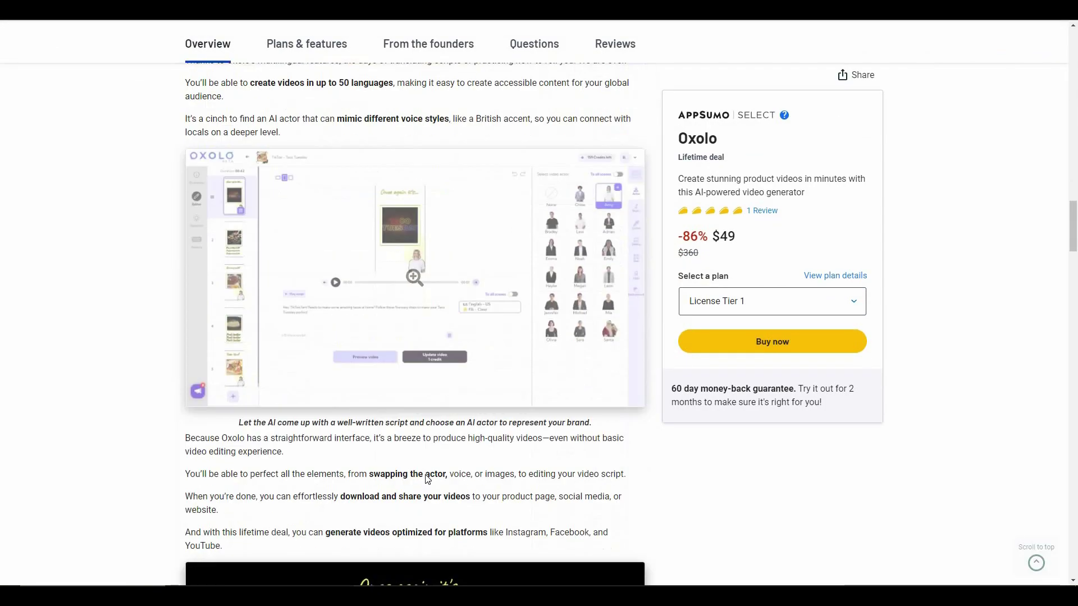
scroll(426, 474, down, 5)
scroll(413, 466, down, 5)
scroll(412, 472, down, 5)
scroll(333, 496, down, 5)
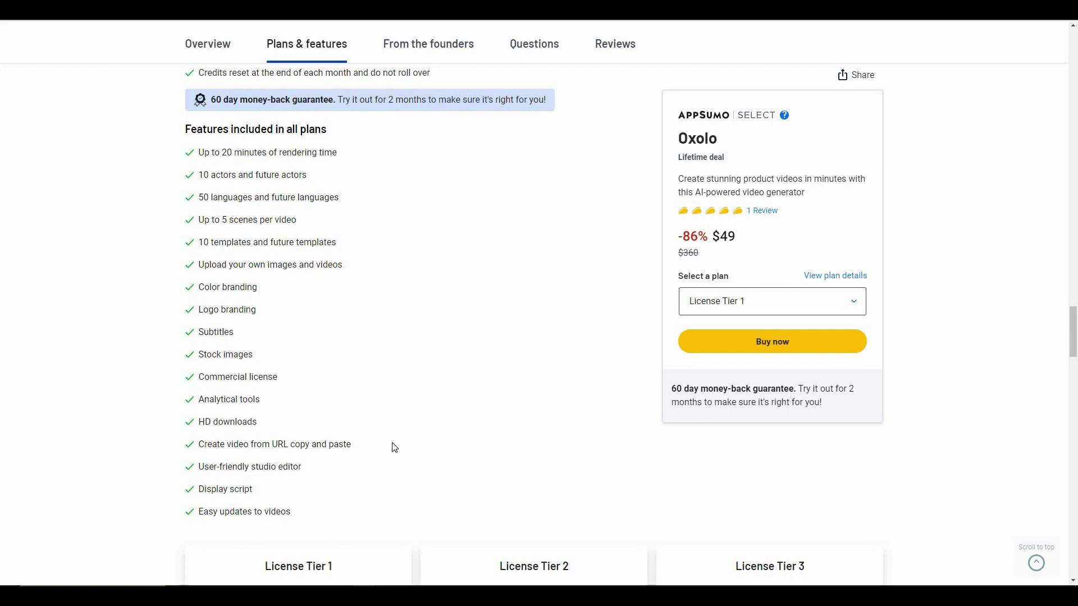
scroll(392, 446, down, 4)
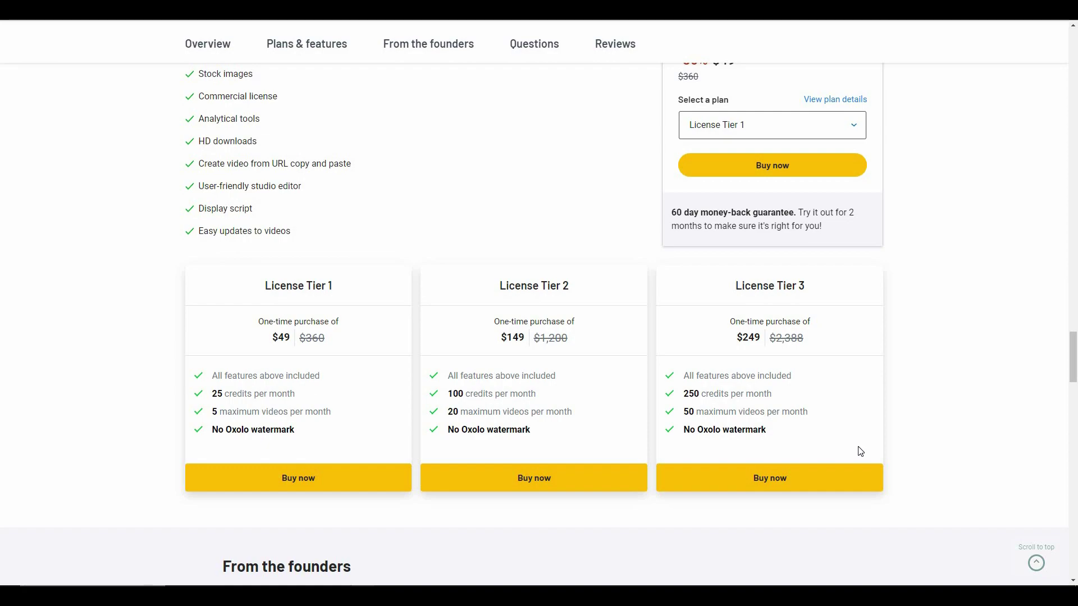
scroll(860, 451, up, 4)
scroll(416, 440, up, 4)
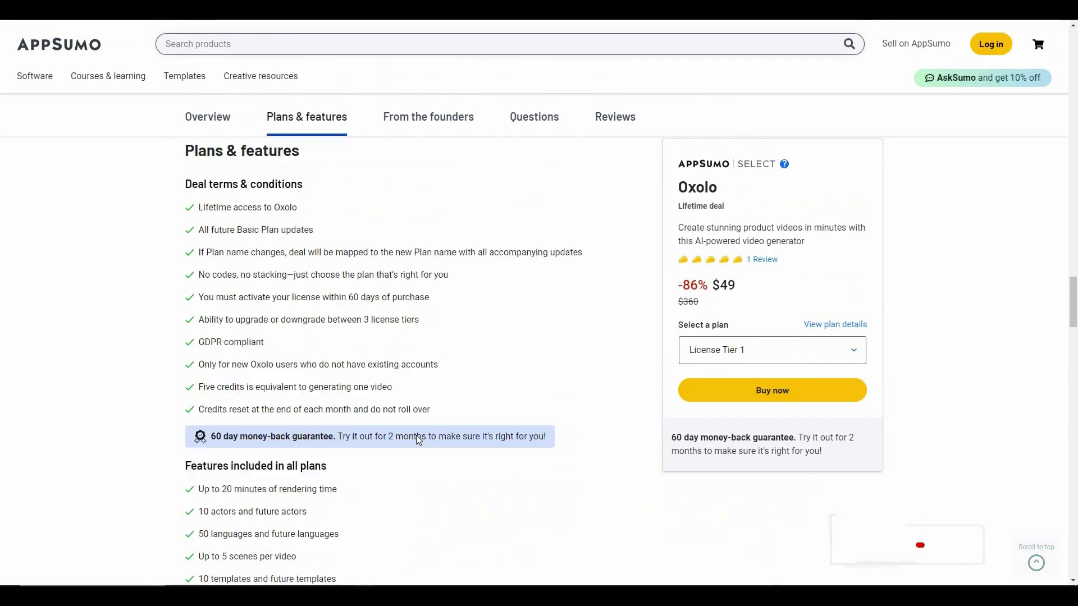
scroll(417, 440, up, 4)
scroll(418, 440, up, 4)
scroll(417, 440, up, 2)
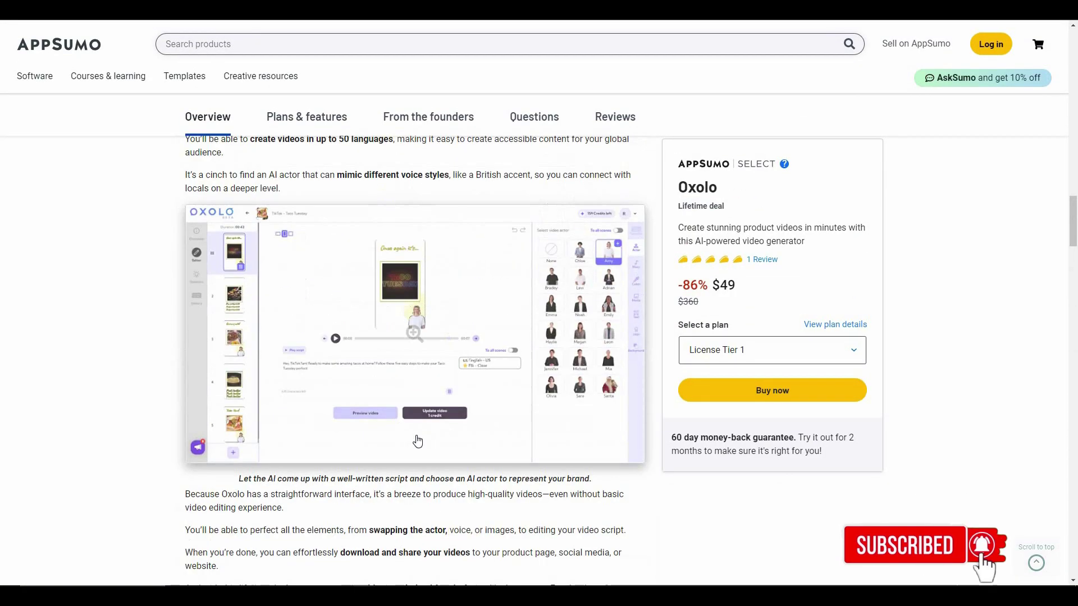
scroll(417, 435, up, 4)
scroll(417, 435, up, 4)
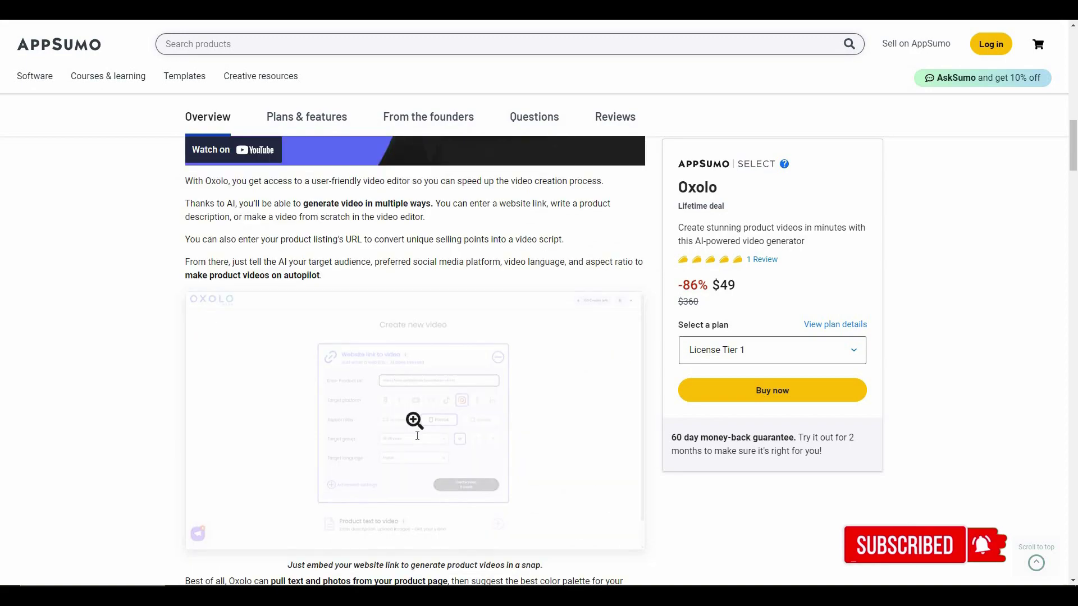
scroll(418, 435, up, 5)
scroll(905, 228, up, 5)
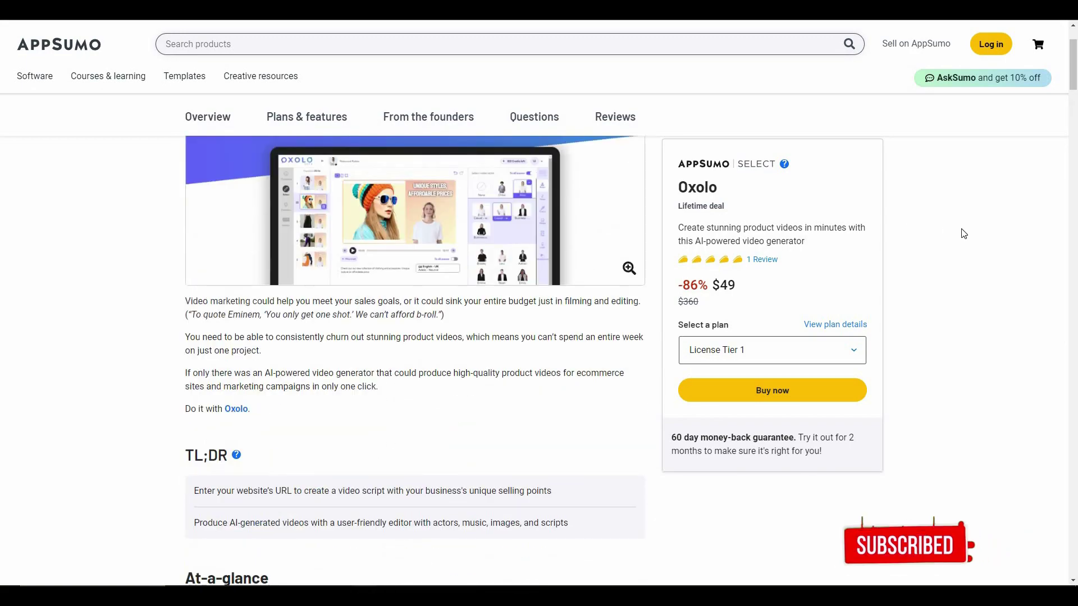